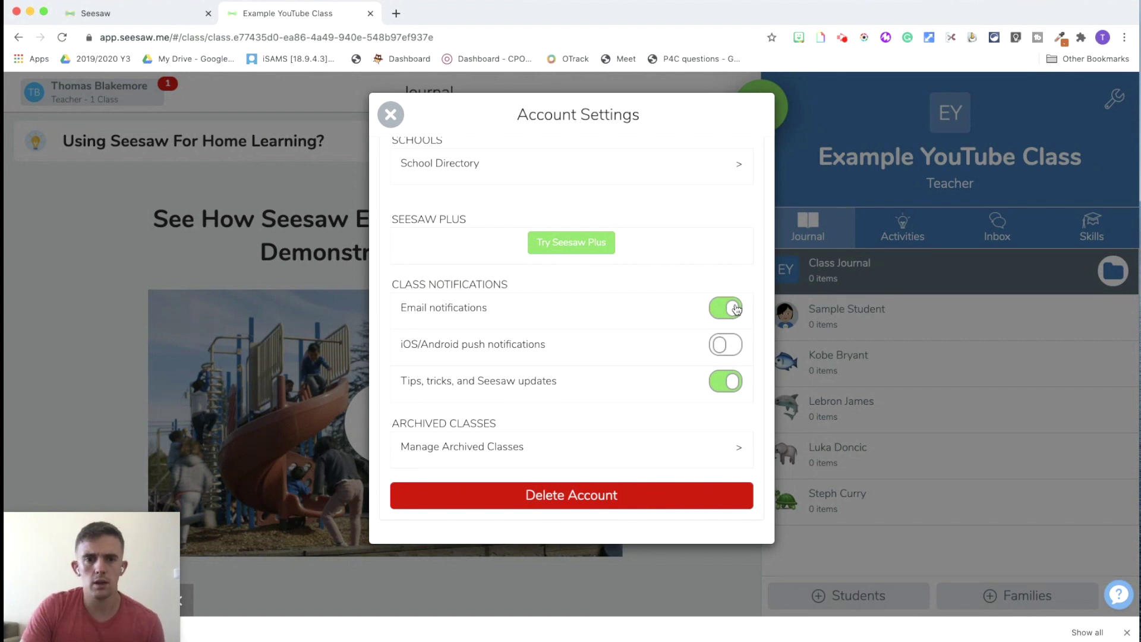
# Turn off email notifications for the class and close the account settings.
pyautogui.click(733, 309)
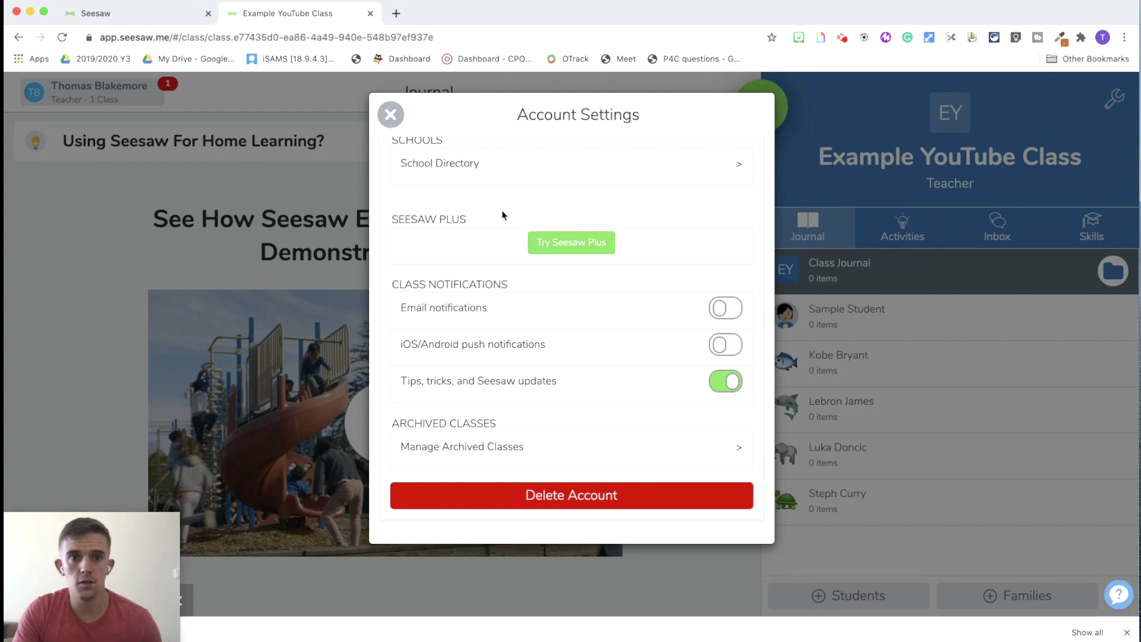
pyautogui.click(391, 114)
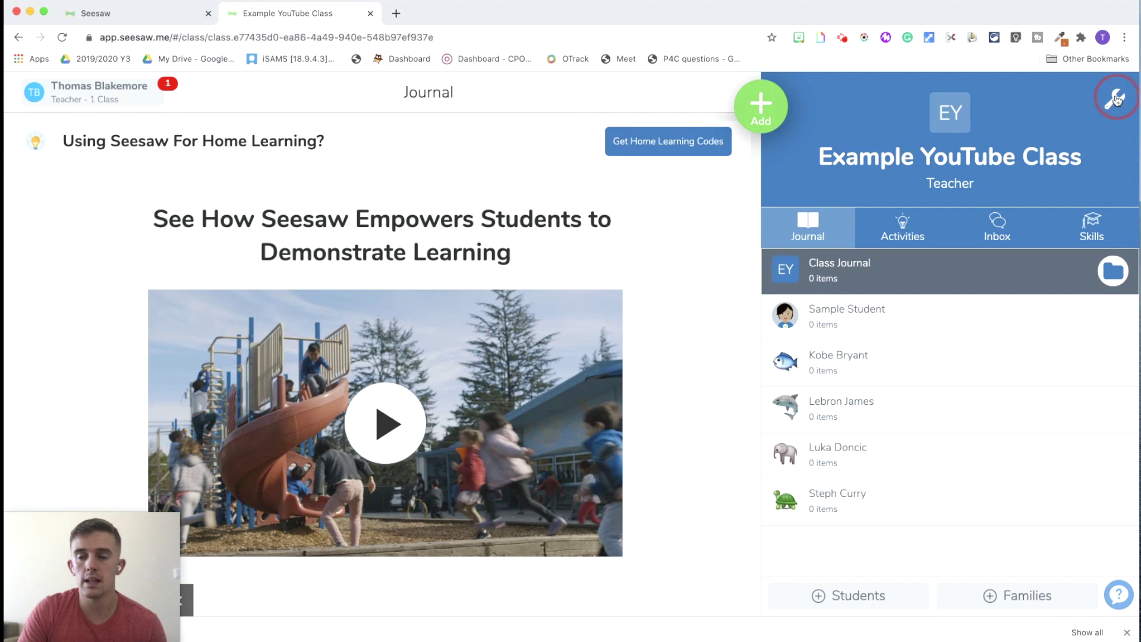
# Open the class settings, look at the options for inviting and managing co-teachers, and return to the settings.
pyautogui.click(1116, 101)
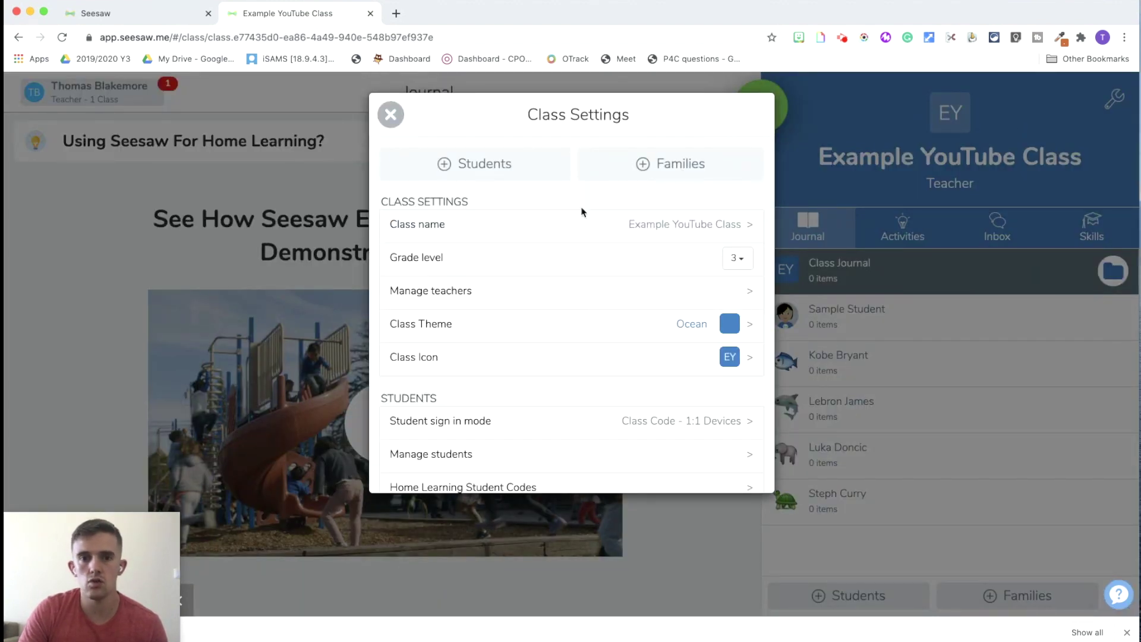
pyautogui.scroll(-2, 583, 212)
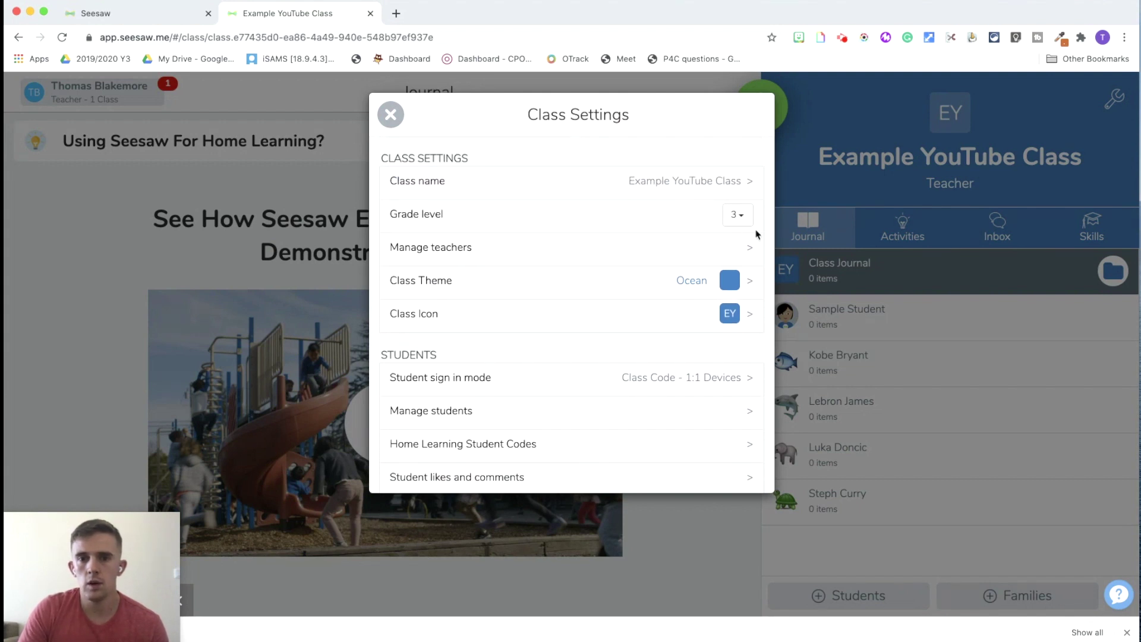
pyautogui.click(639, 252)
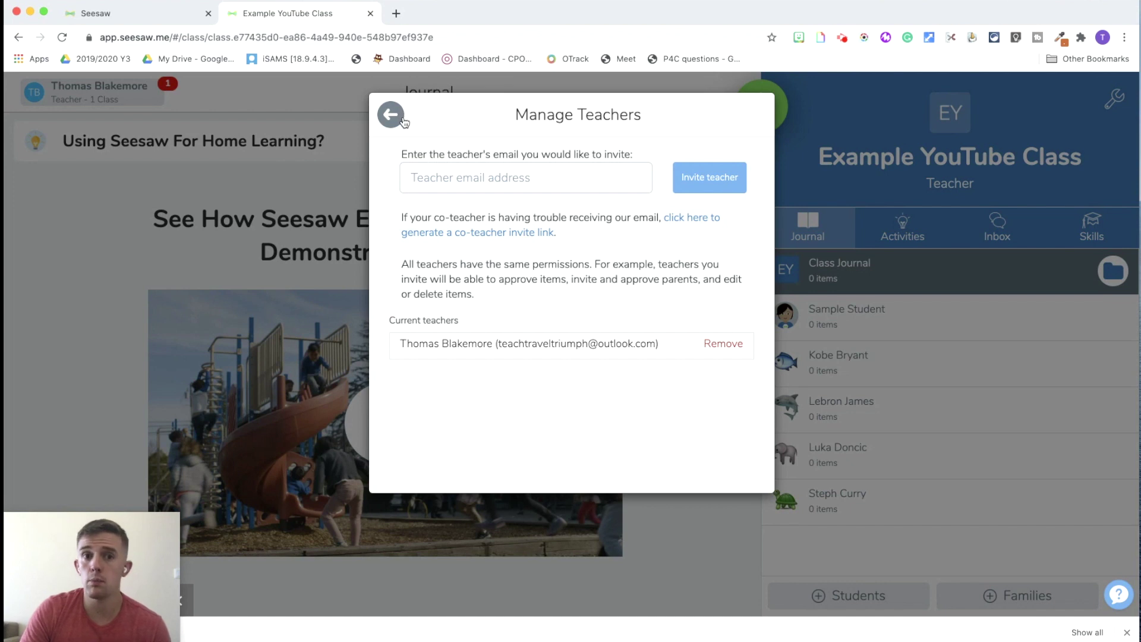
pyautogui.click(391, 119)
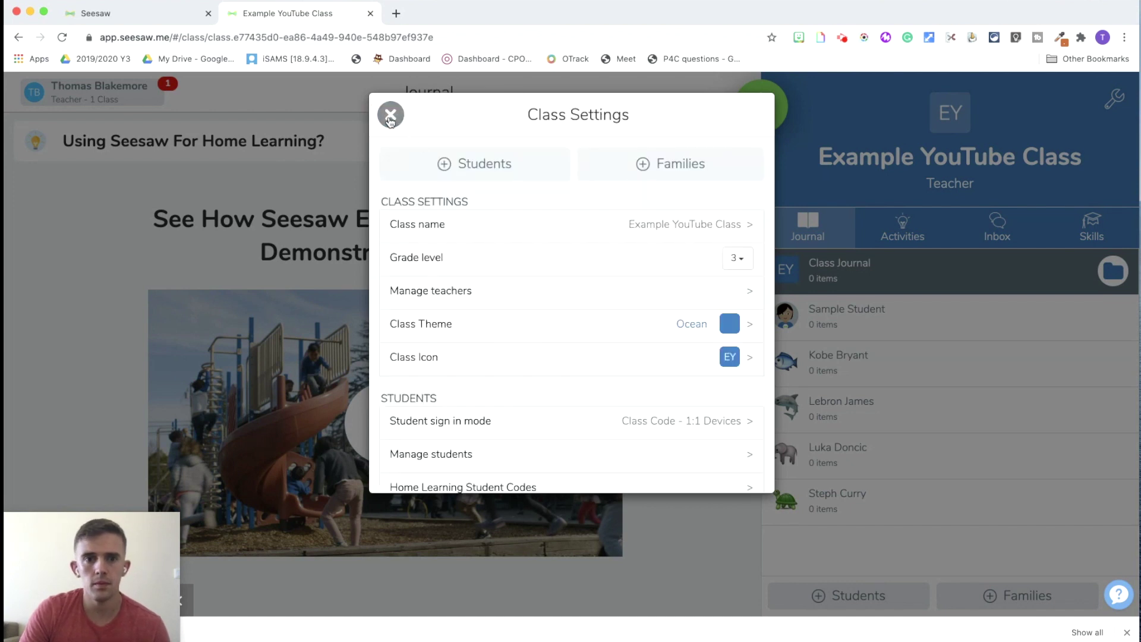
# View the list for managing the class's students and return to the class settings.
pyautogui.scroll(-1, 552, 350)
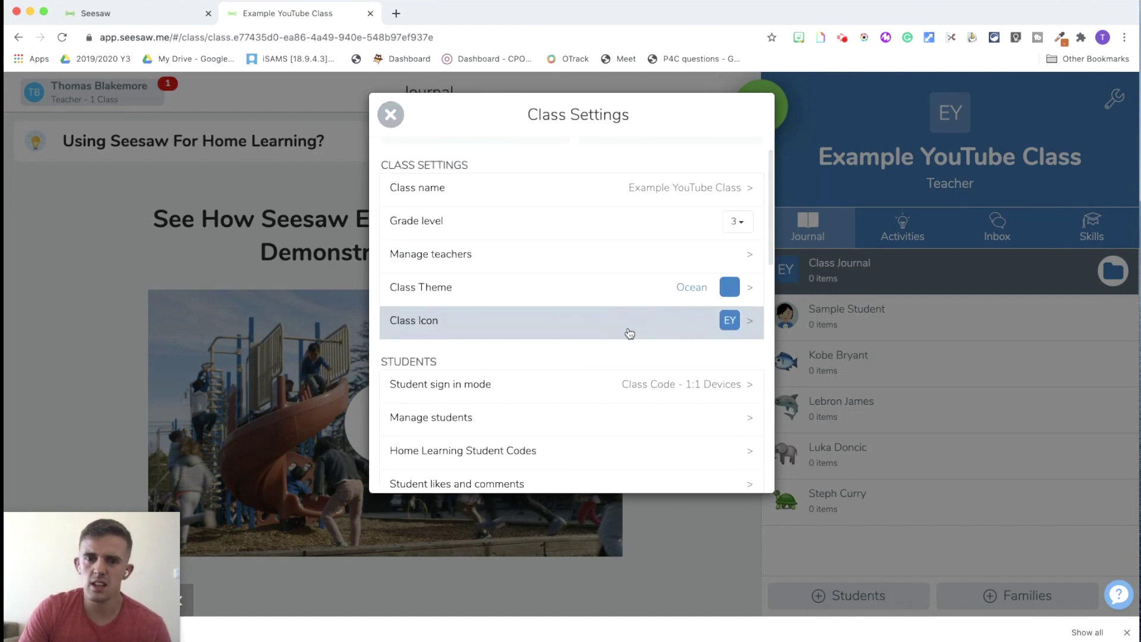
pyautogui.scroll(-3, 646, 335)
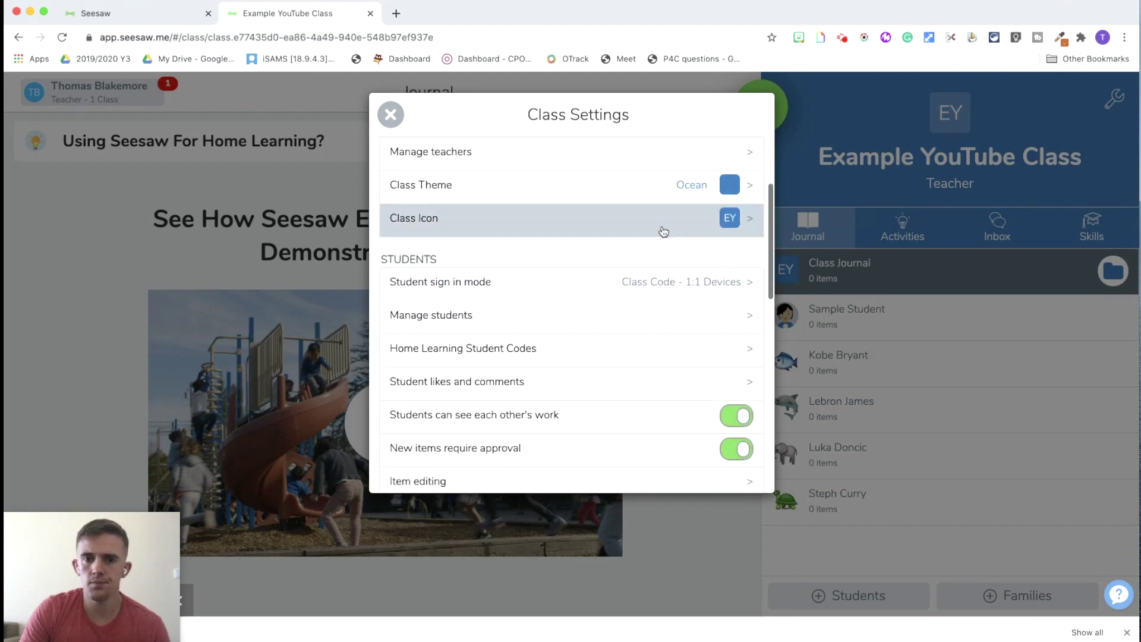
pyautogui.scroll(-2, 650, 315)
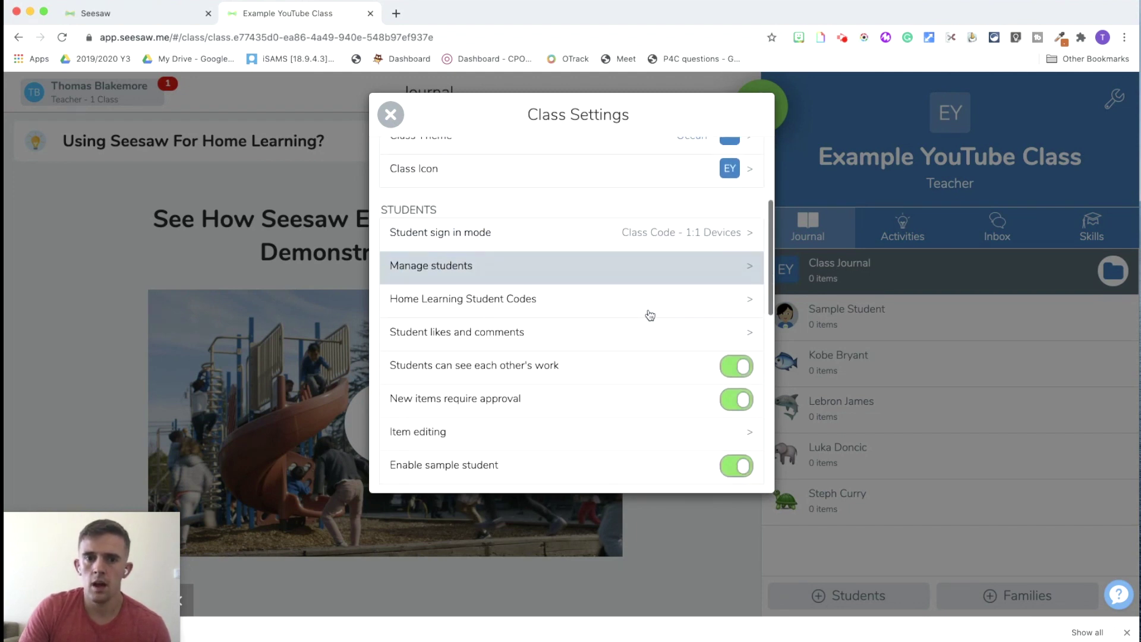
pyautogui.click(630, 265)
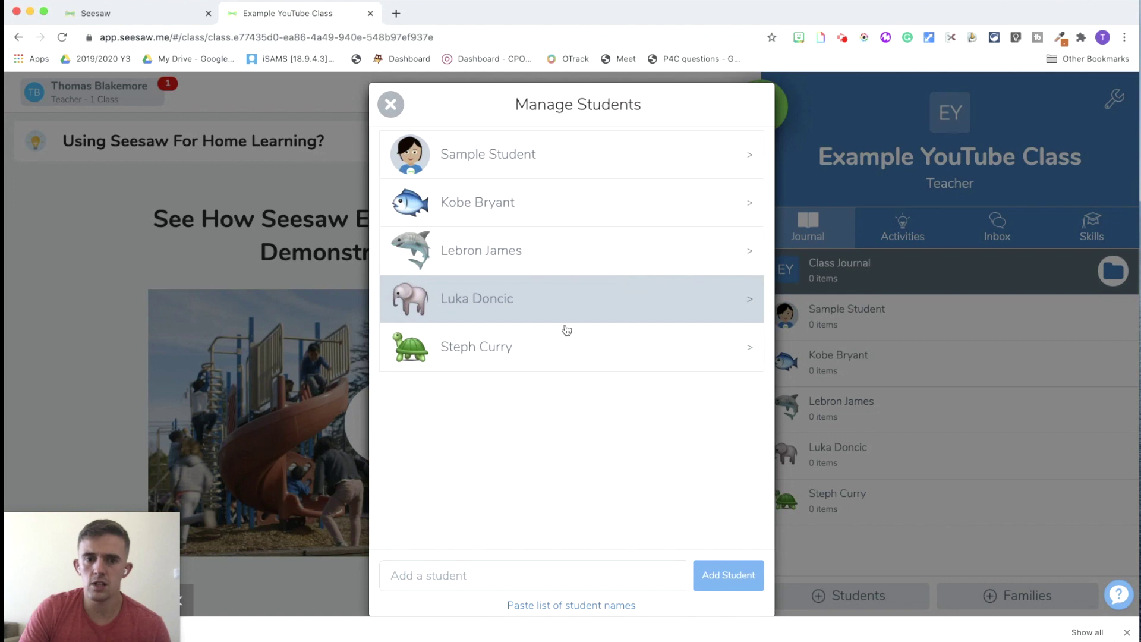
pyautogui.press('Escape')
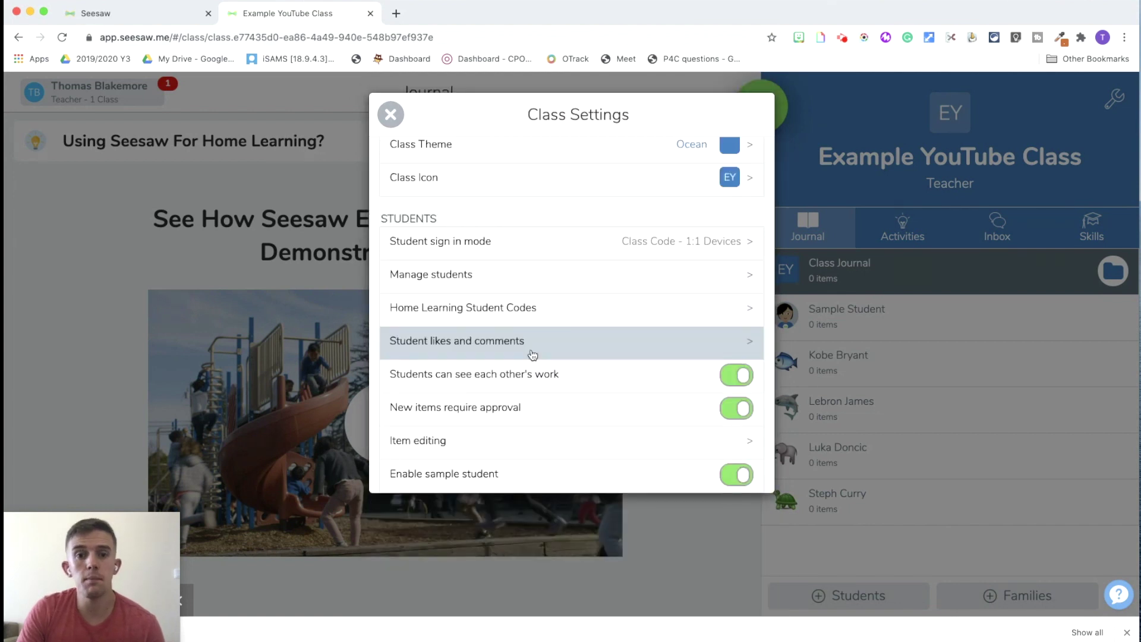
# Review the student likes and comments options and the item editing options, and return to the class settings.
pyautogui.click(533, 355)
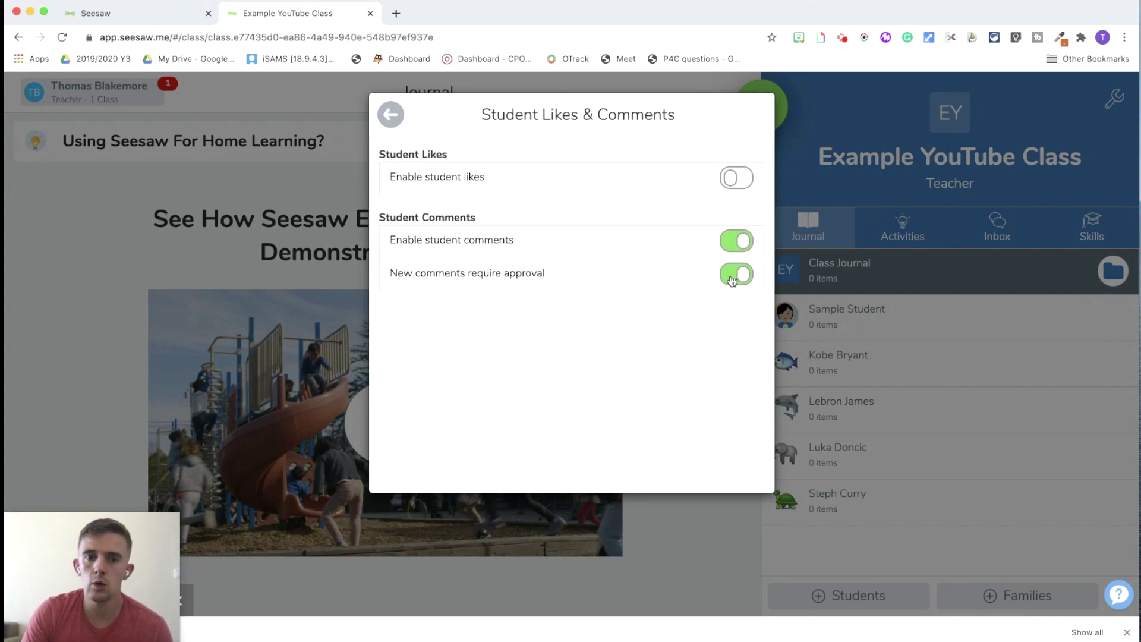
pyautogui.click(391, 115)
pyautogui.scroll(-5, 579, 302)
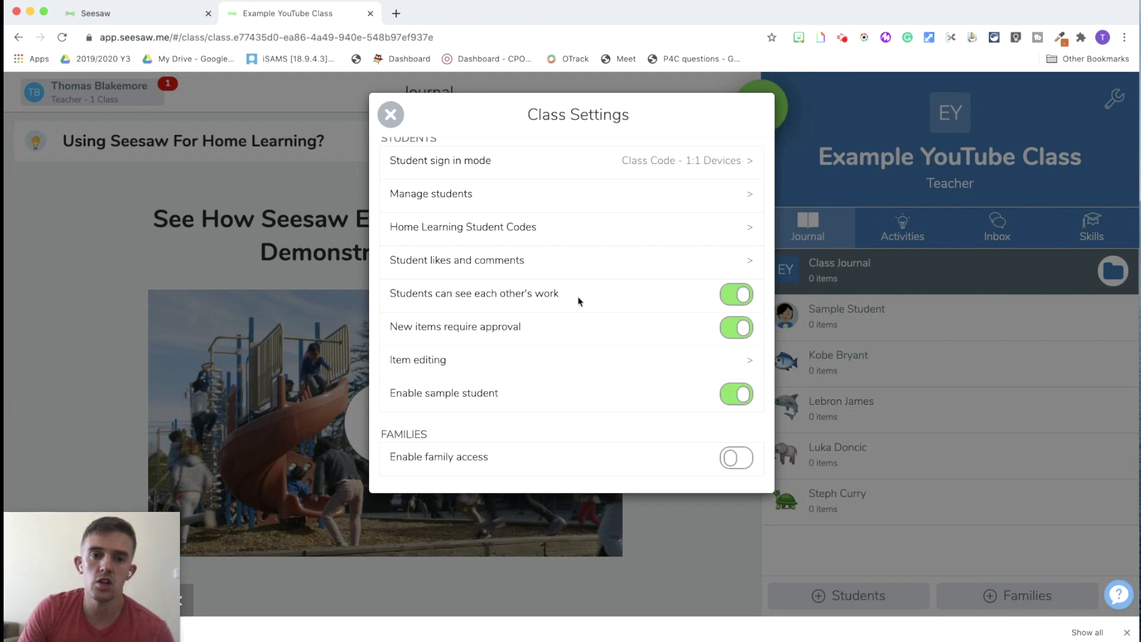
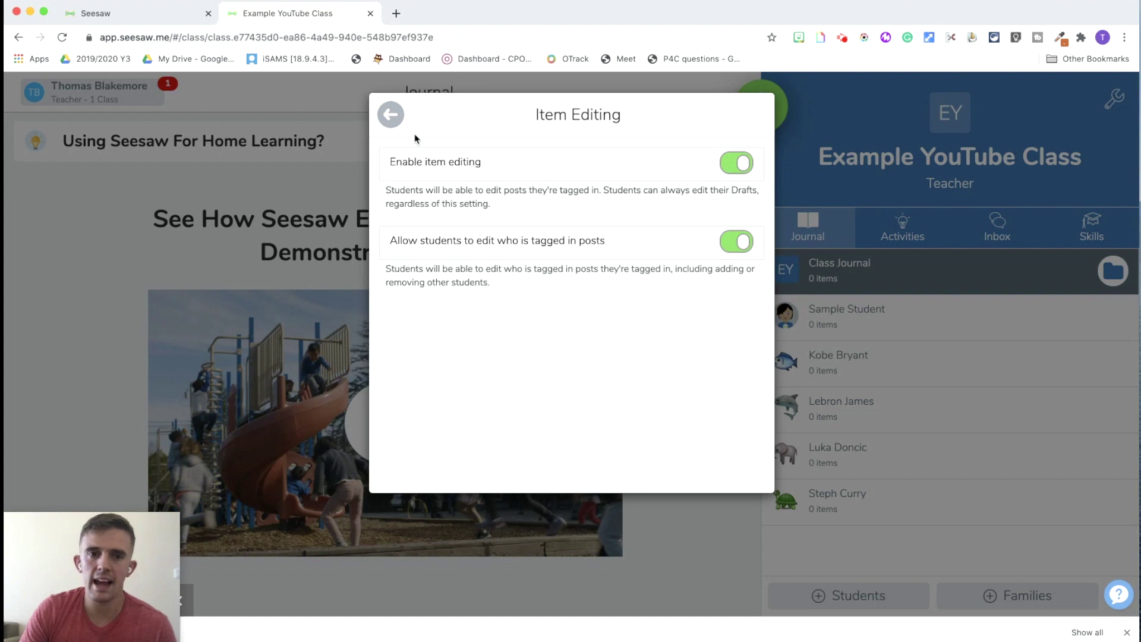
pyautogui.click(390, 117)
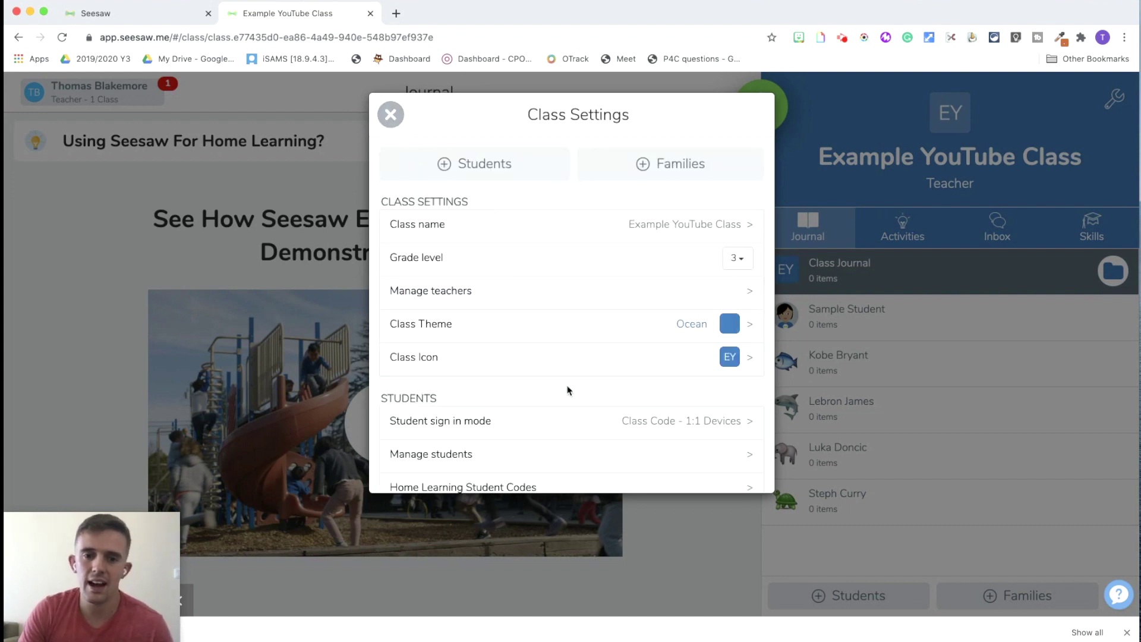
# Enable family access for the class and view the page for inviting families by email or mobile number.
pyautogui.scroll(-10, 567, 389)
pyautogui.scroll(-2, 567, 389)
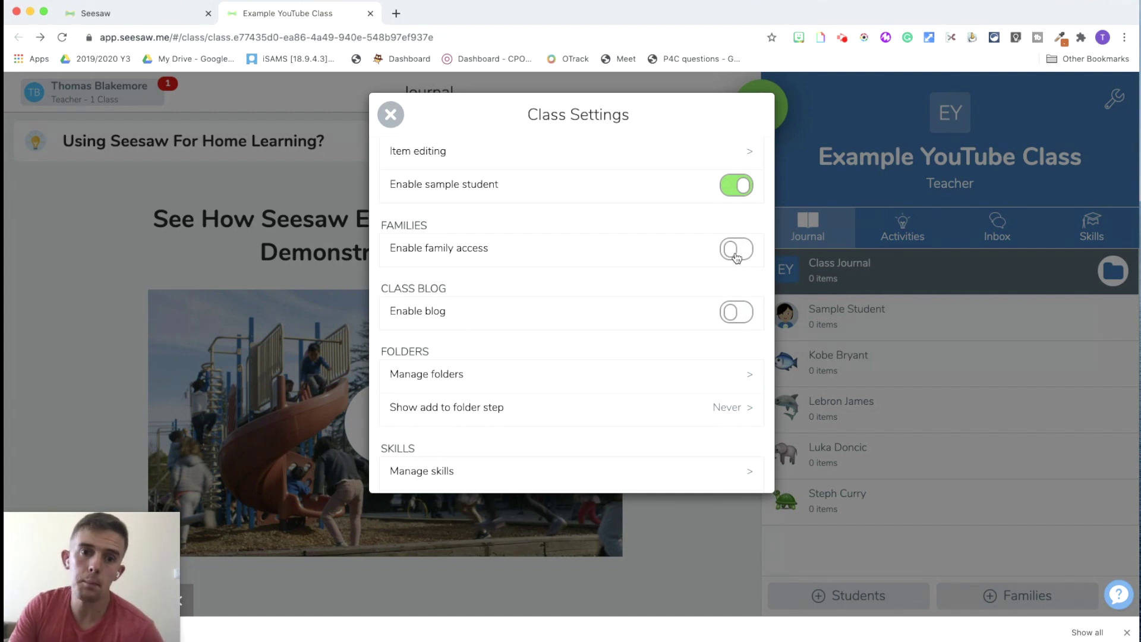
pyautogui.click(737, 249)
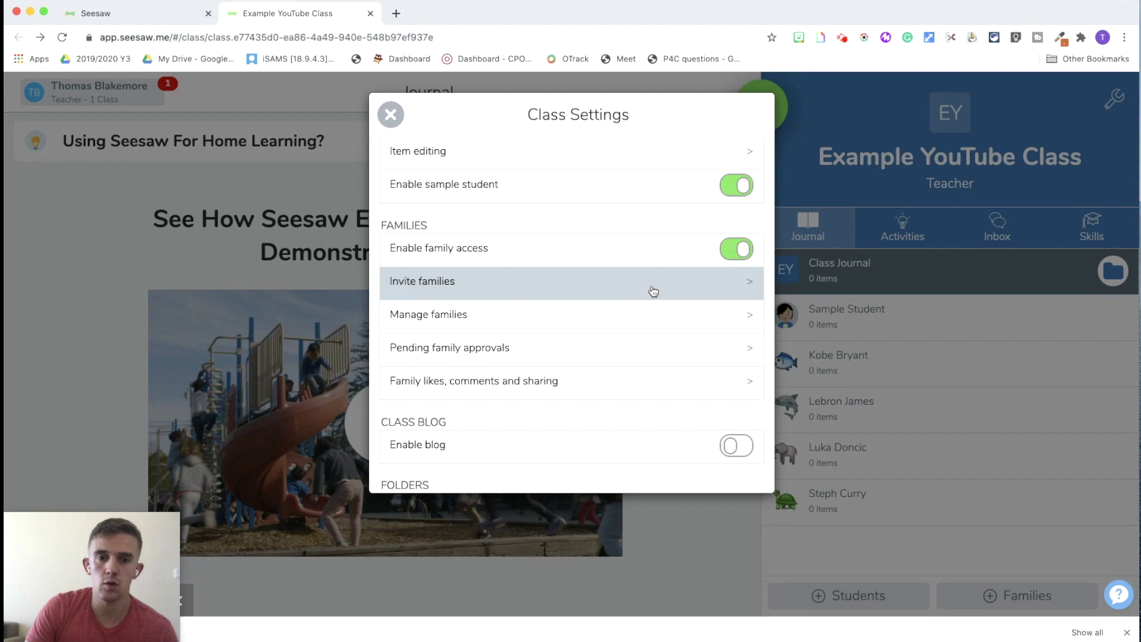
pyautogui.click(587, 288)
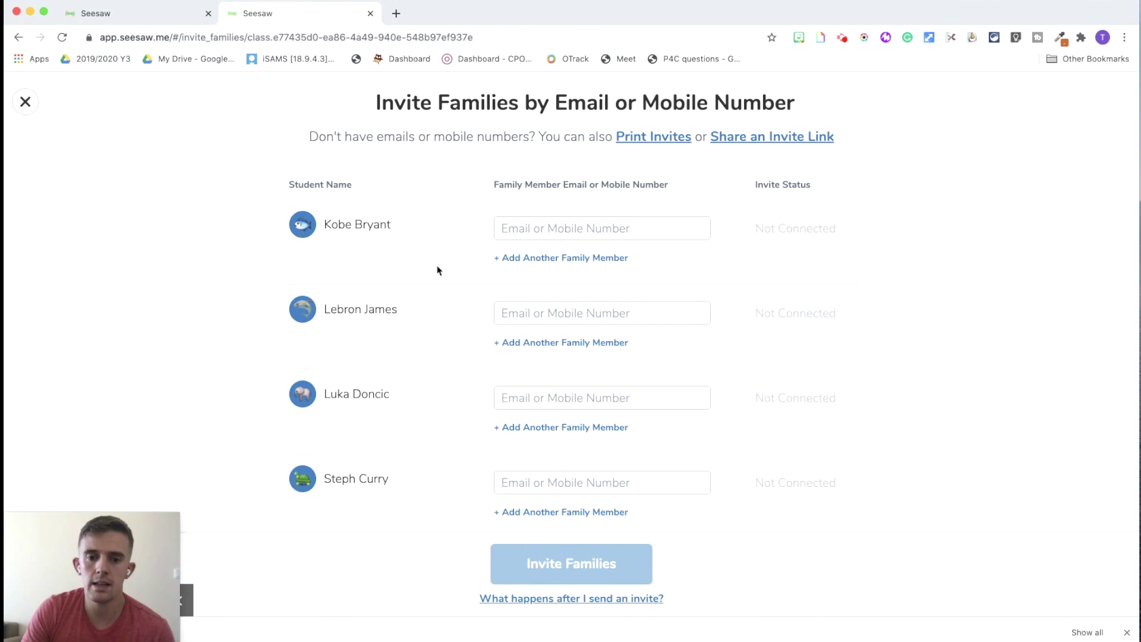
pyautogui.click(25, 101)
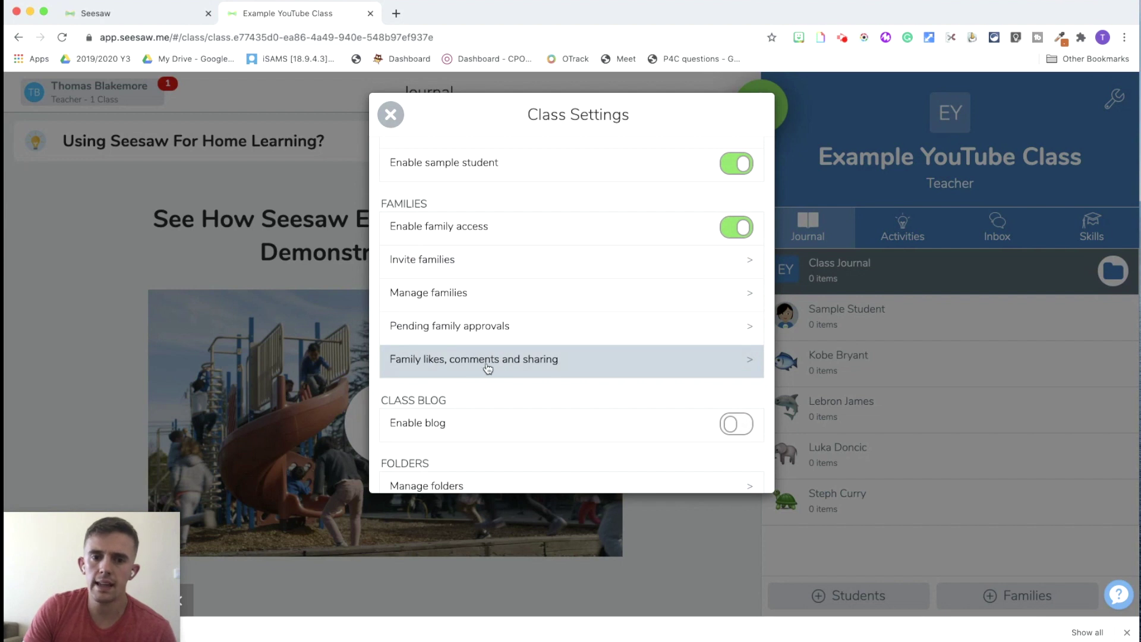
# Create a red class folder named Science.
pyautogui.scroll(-3, 487, 367)
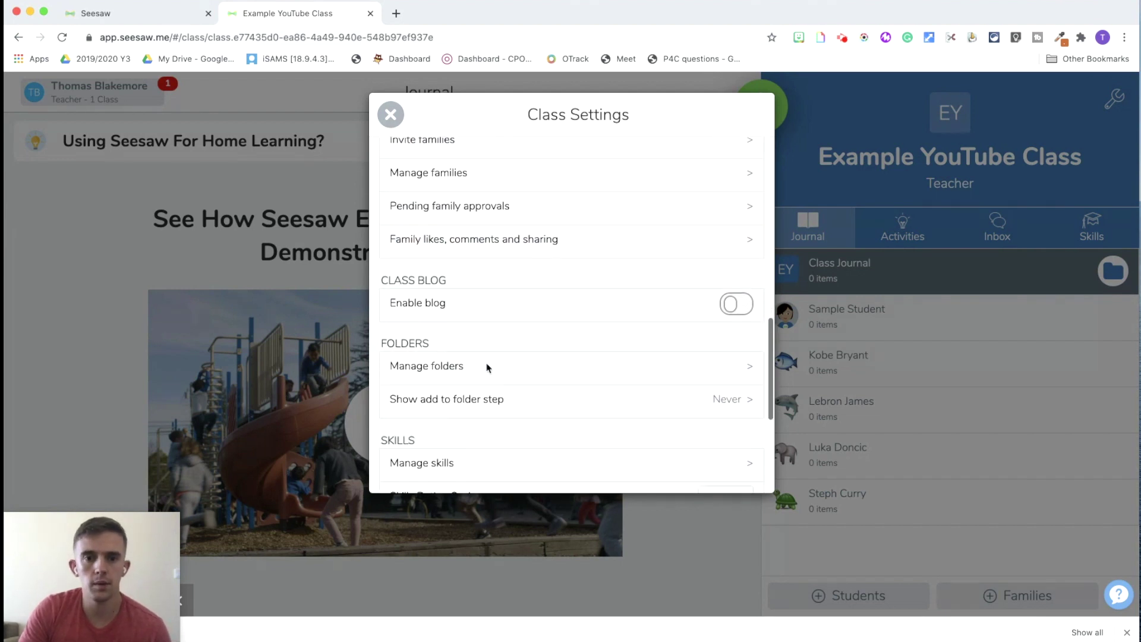
pyautogui.scroll(-3, 487, 367)
pyautogui.click(491, 234)
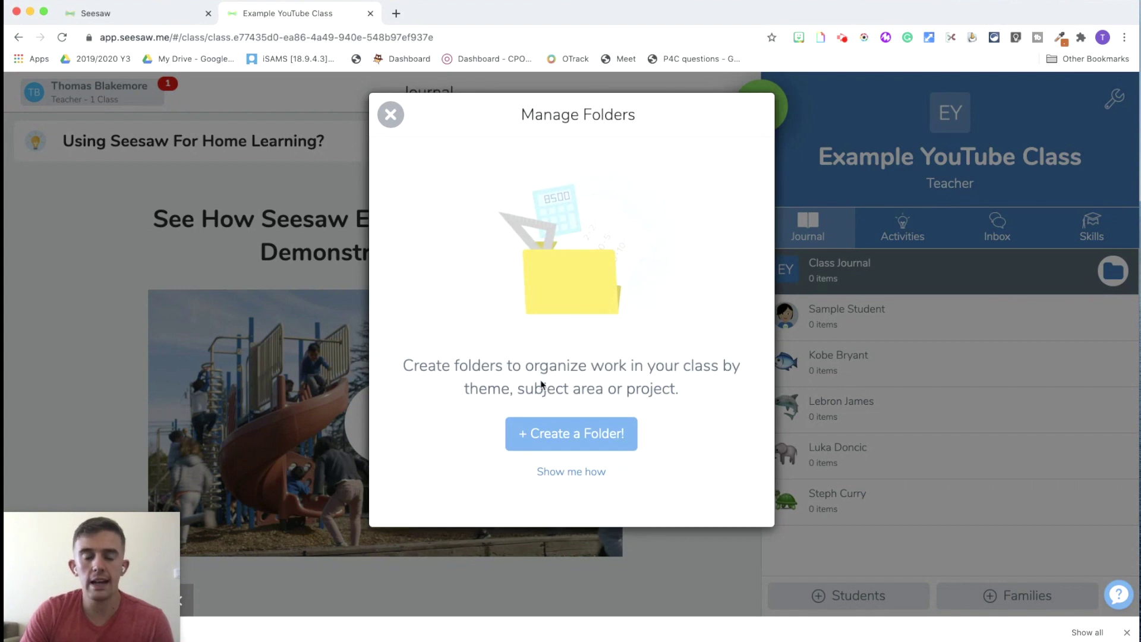
pyautogui.click(553, 443)
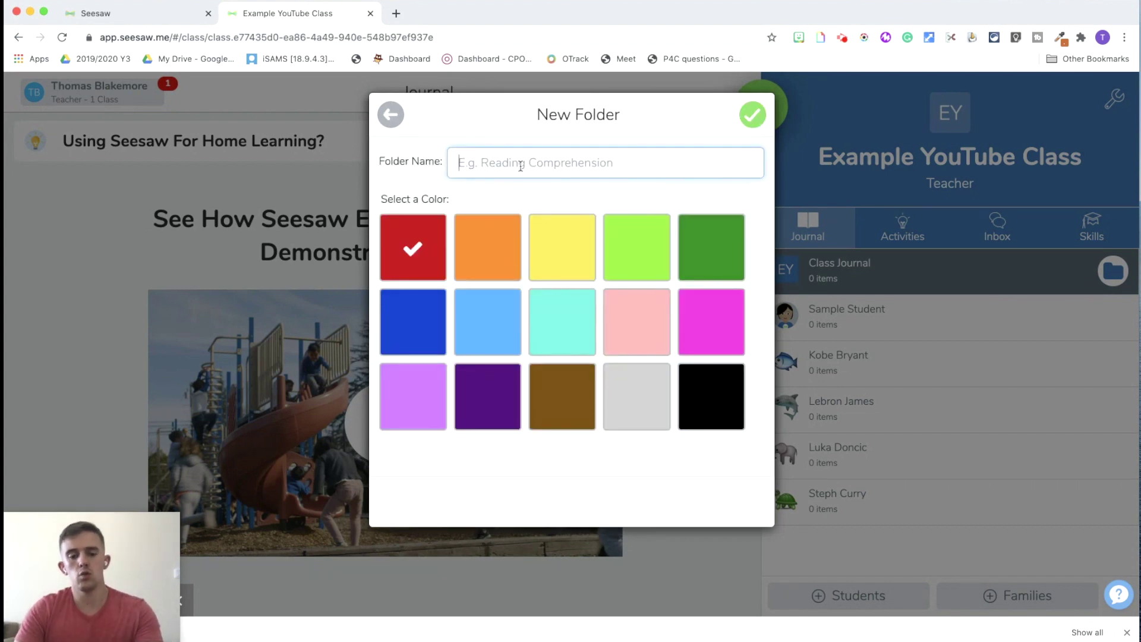
pyautogui.write('Science')
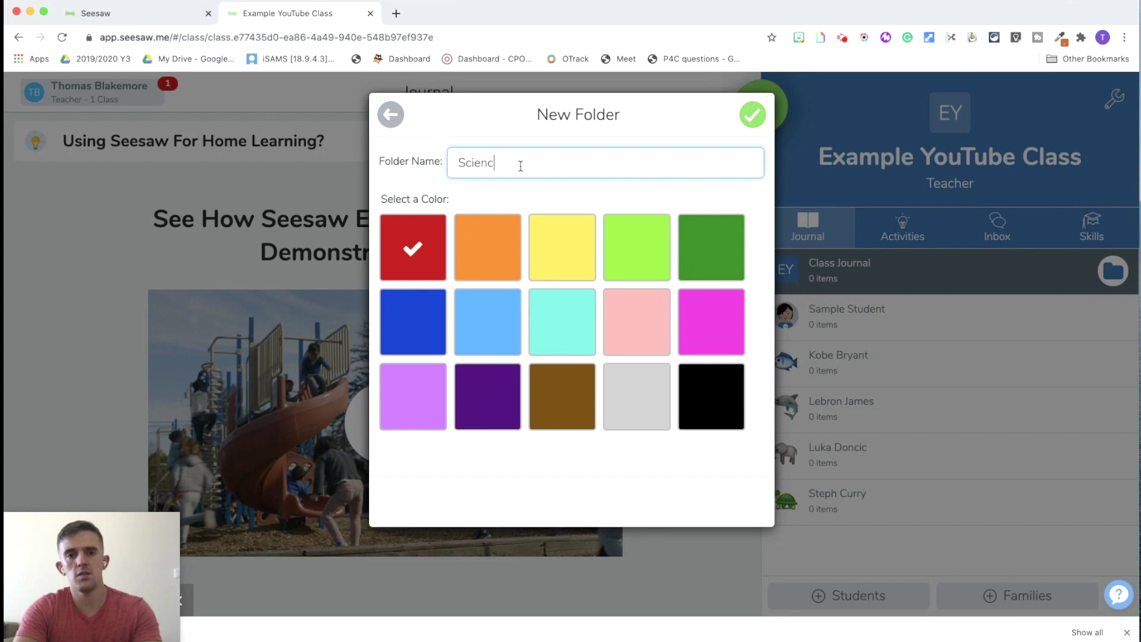
pyautogui.click(752, 114)
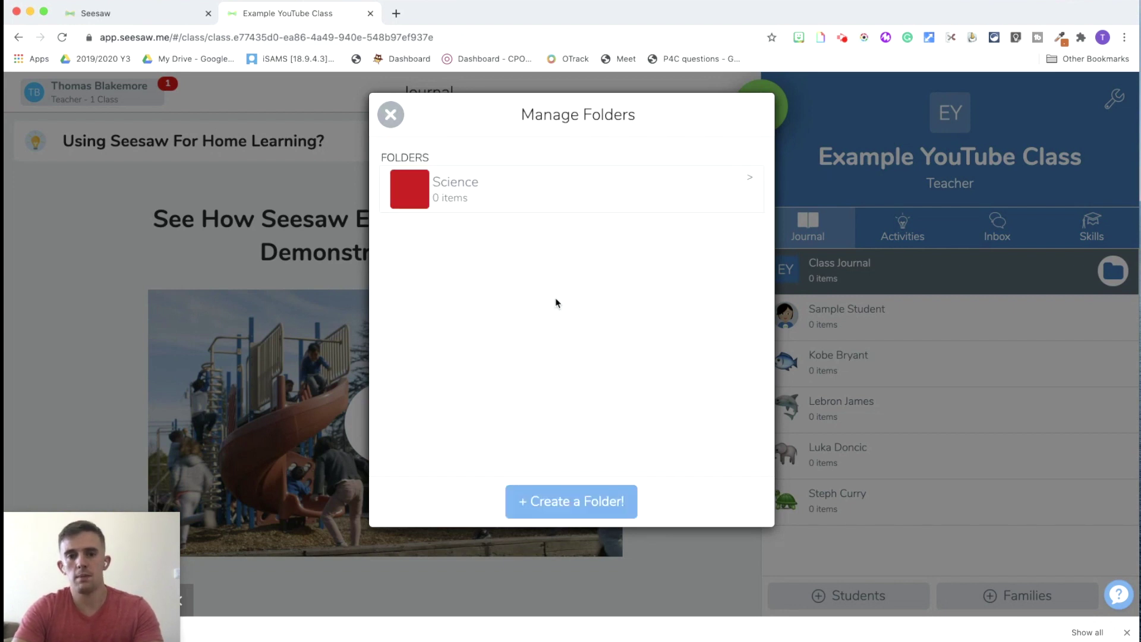
# Create a yellow class folder named English.
pyautogui.click(569, 502)
pyautogui.write('English')
pyautogui.press('BackSpace')
pyautogui.press('BackSpace')
pyautogui.write('sh')
pyautogui.click(551, 266)
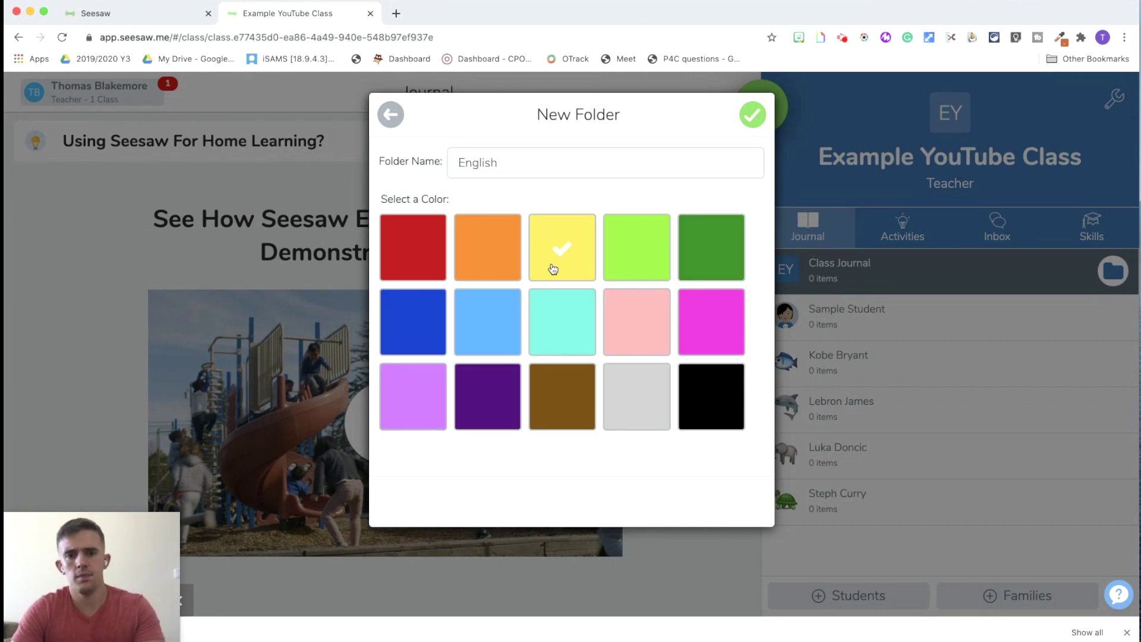
pyautogui.click(750, 124)
# Create a light blue class folder named Maths.
pyautogui.click(613, 499)
pyautogui.click(540, 158)
pyautogui.write('Maths')
pyautogui.click(484, 305)
pyautogui.click(748, 130)
pyautogui.click(750, 114)
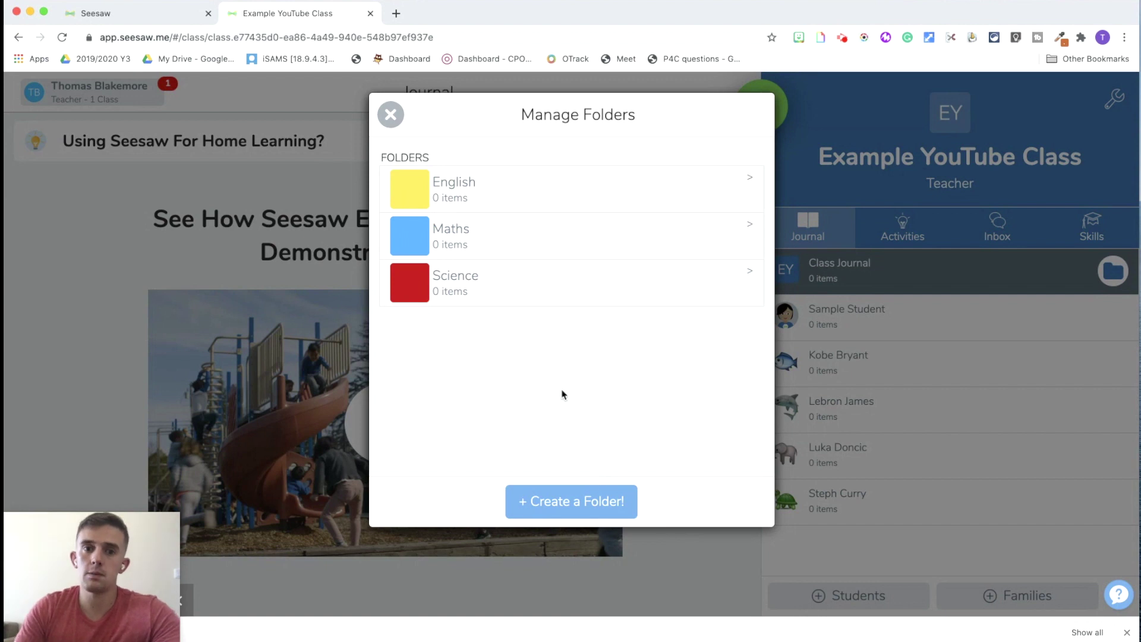
# Leave folder management, review the skills and other remaining options in the class settings, and close the settings.
pyautogui.click(391, 114)
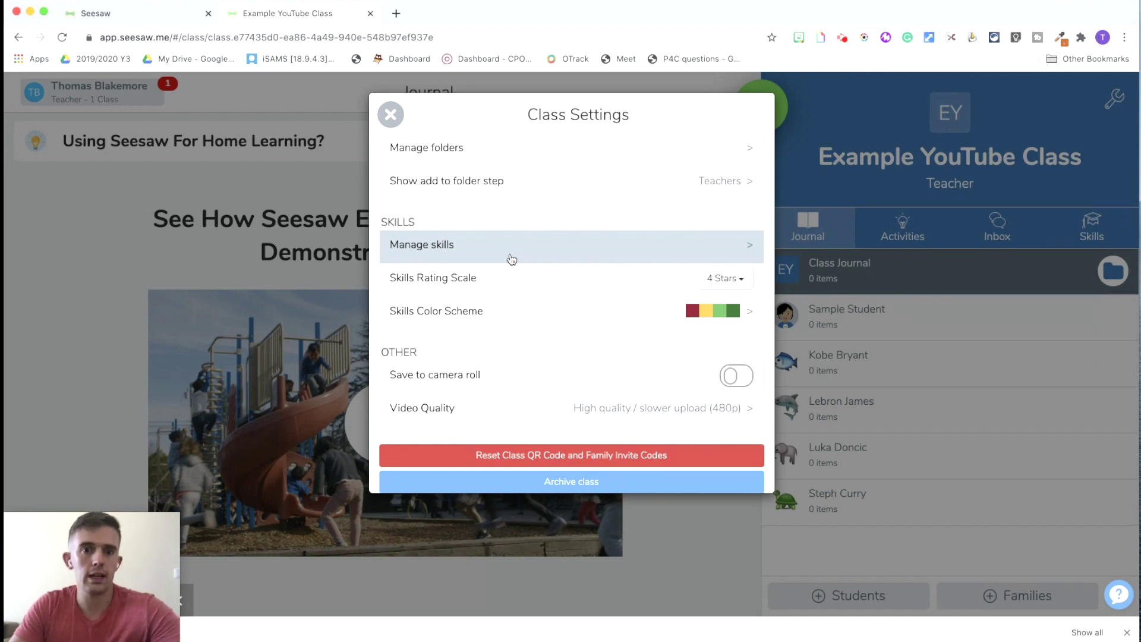
pyautogui.scroll(-1, 500, 291)
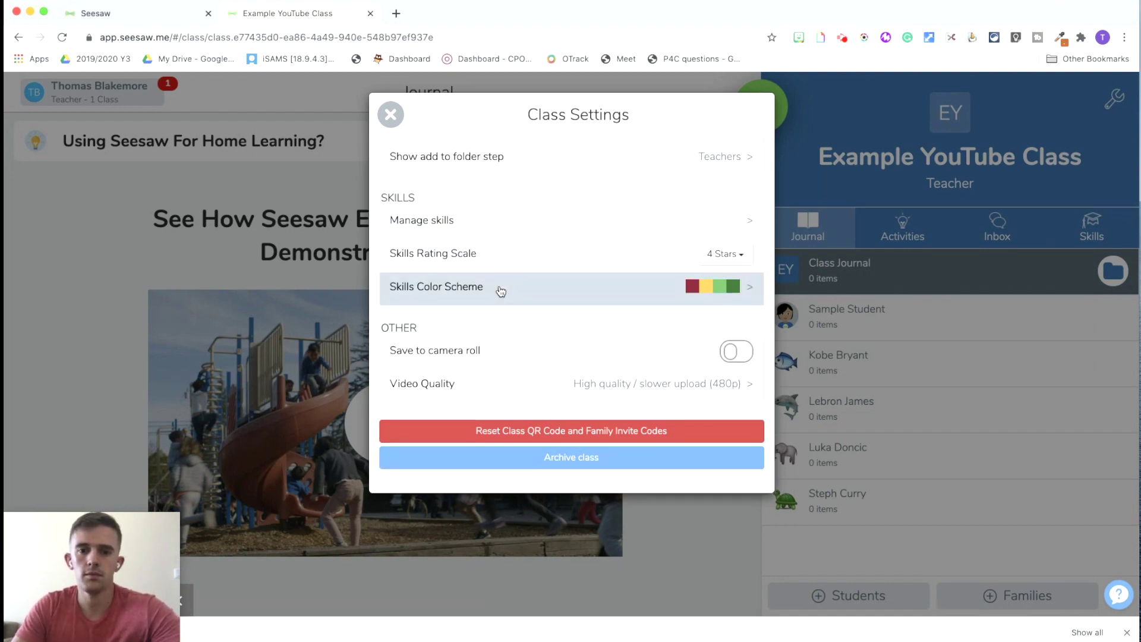
pyautogui.click(390, 115)
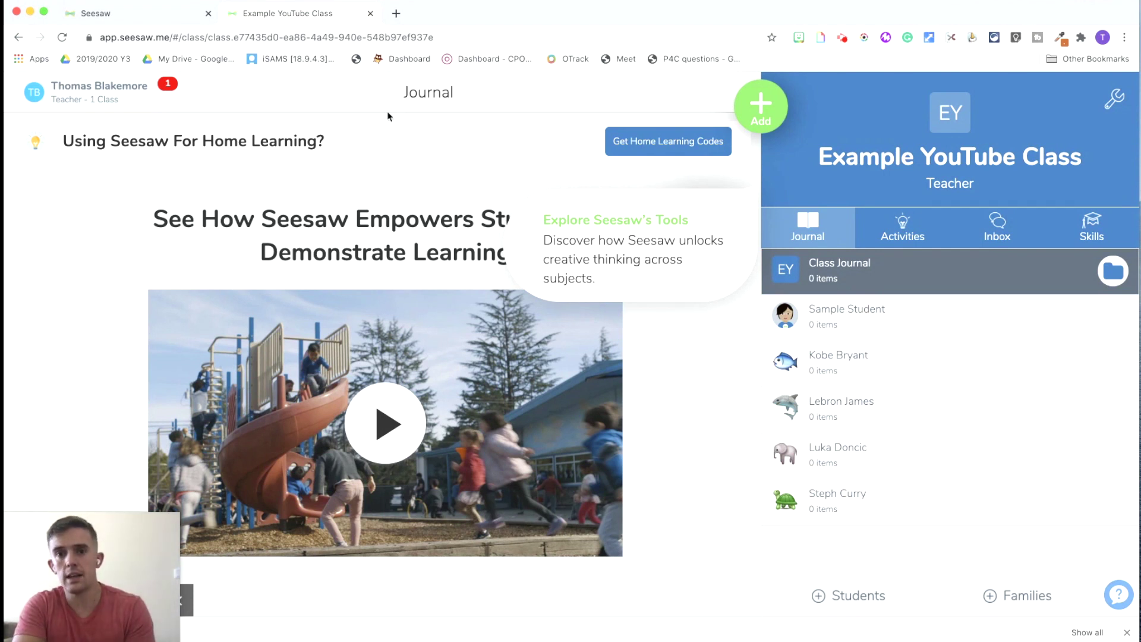
# View the class journal and switch to the activities assigned to the class.
pyautogui.click(806, 230)
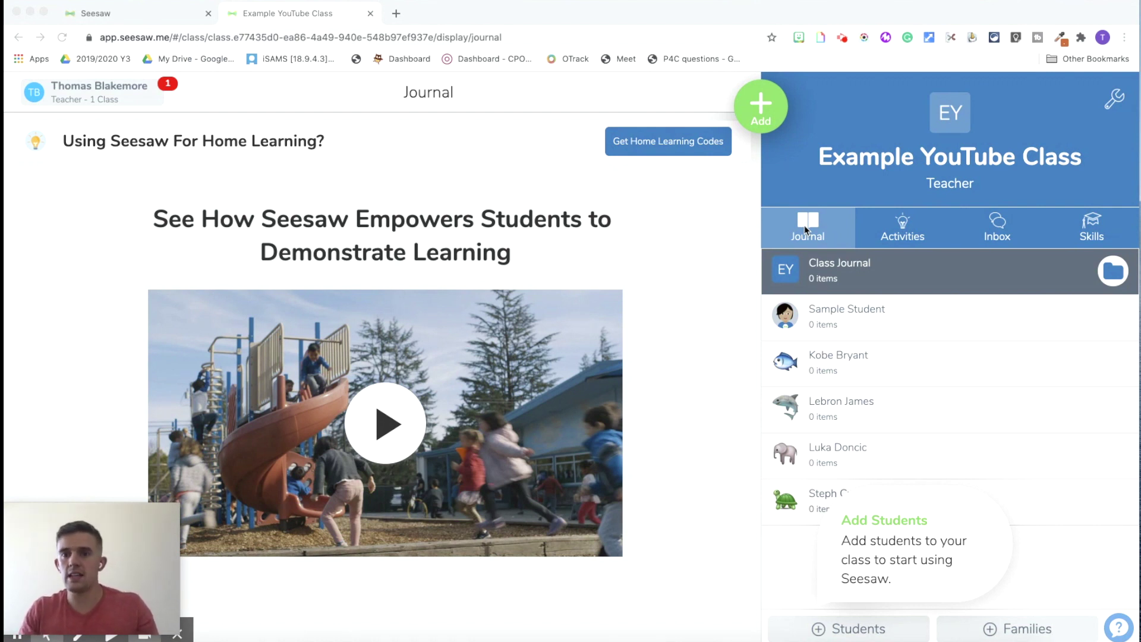
pyautogui.click(895, 231)
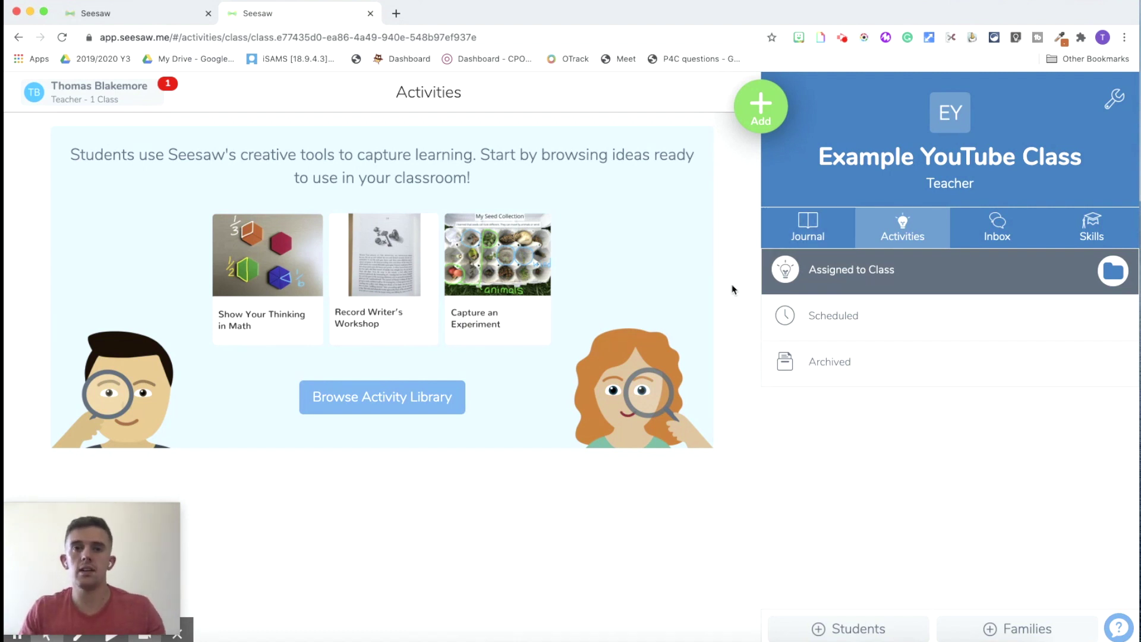
# Open the activity library to assign an activity, look over the blank form for creating a new one, and return to the library.
pyautogui.click(763, 118)
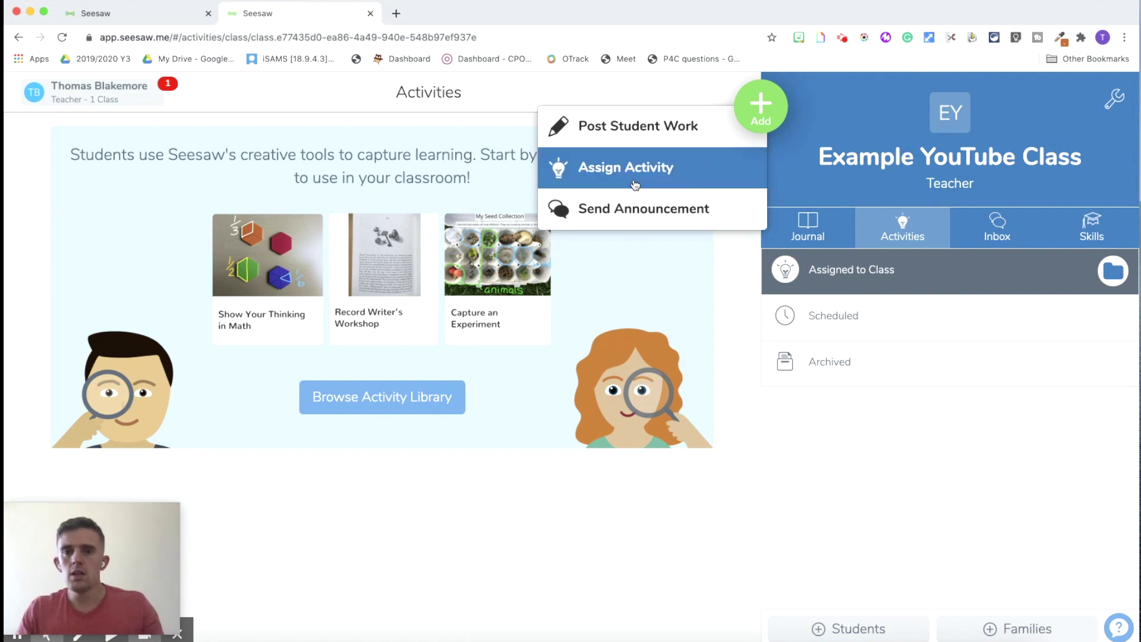
pyautogui.click(638, 184)
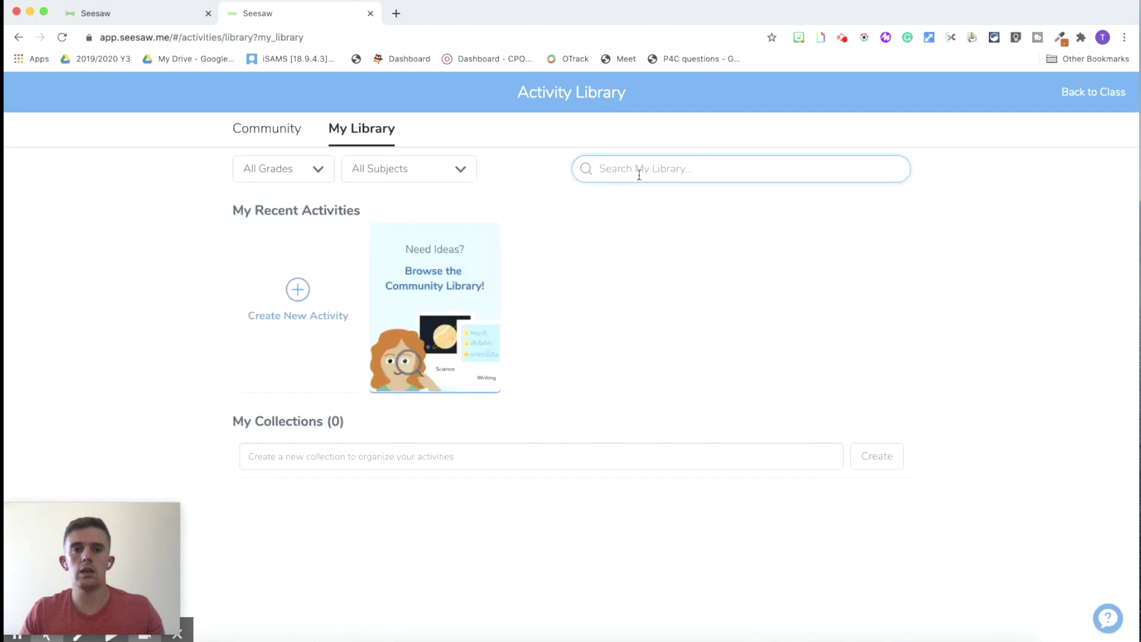
pyautogui.click(296, 310)
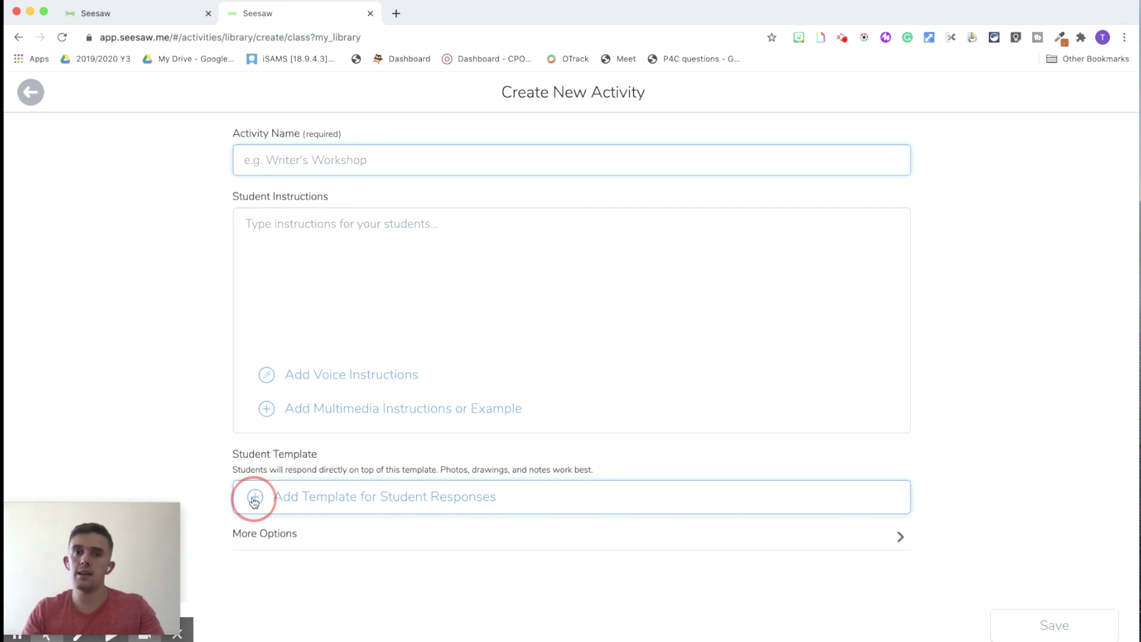
pyautogui.click(31, 92)
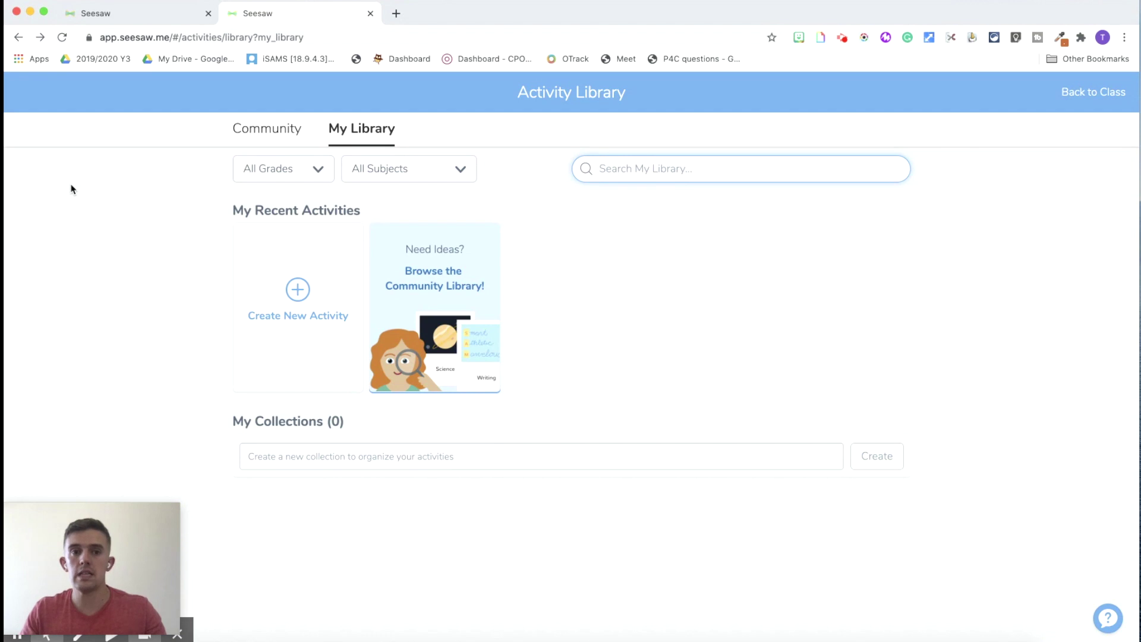
# Search the community library for "get to know me", save the activity Get To Know A Piece Of Me, and open the personal library.
pyautogui.click(262, 133)
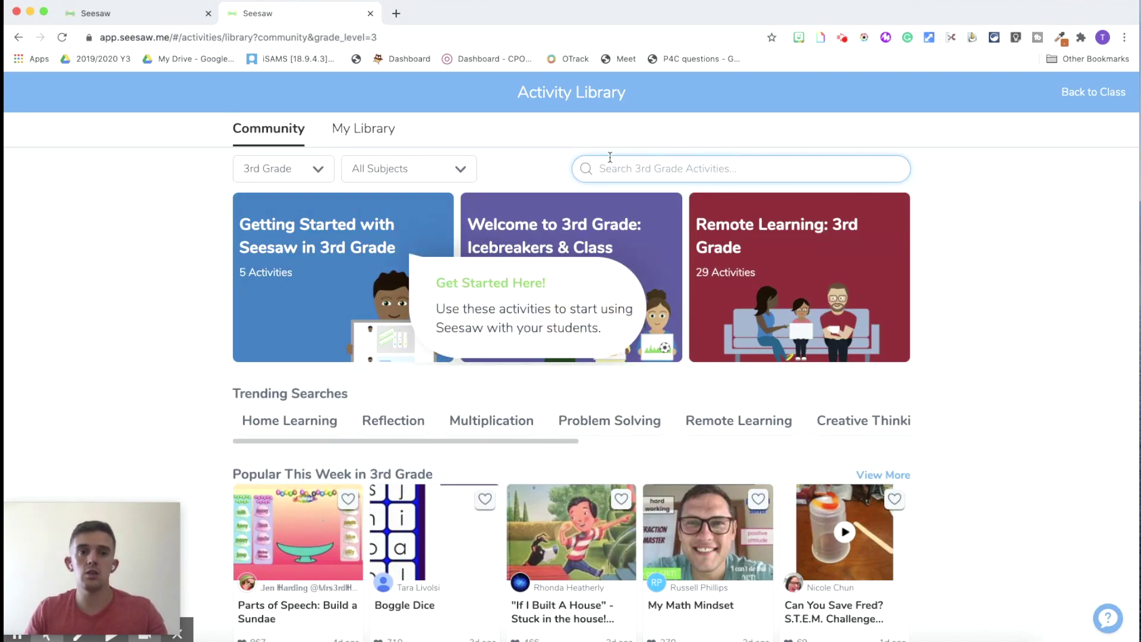
pyautogui.click(599, 177)
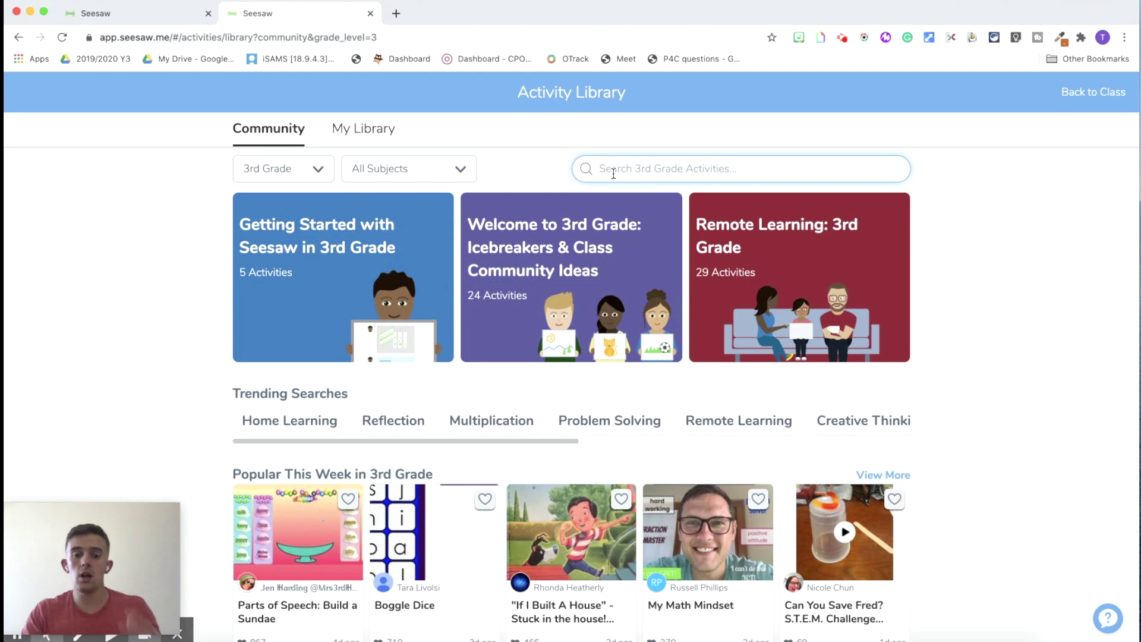
pyautogui.write('get to ')
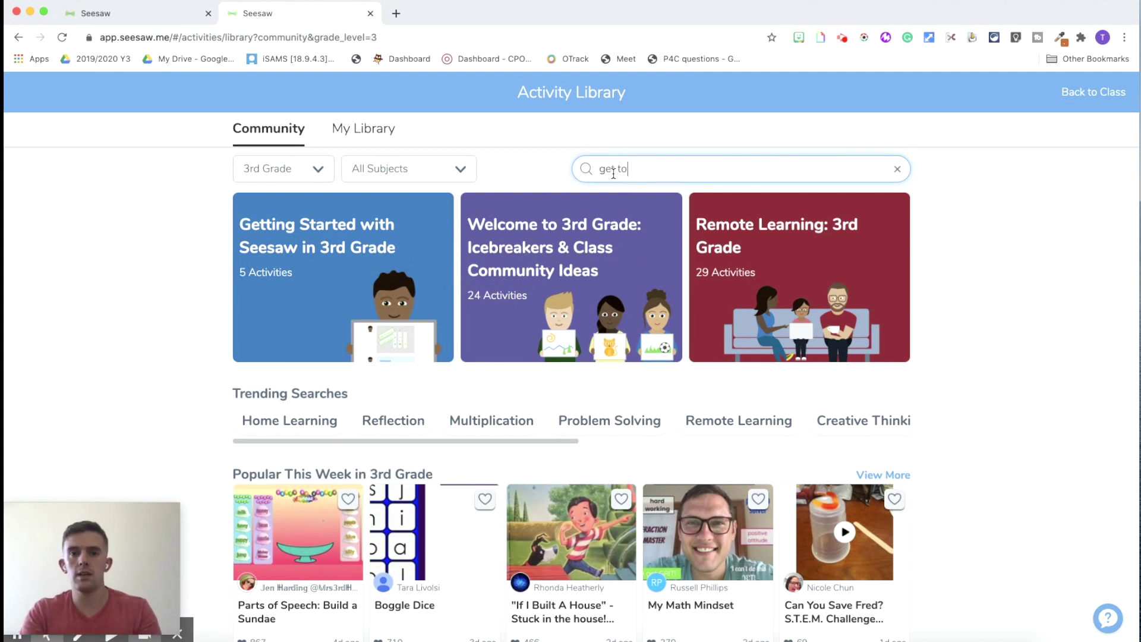
pyautogui.write('know me')
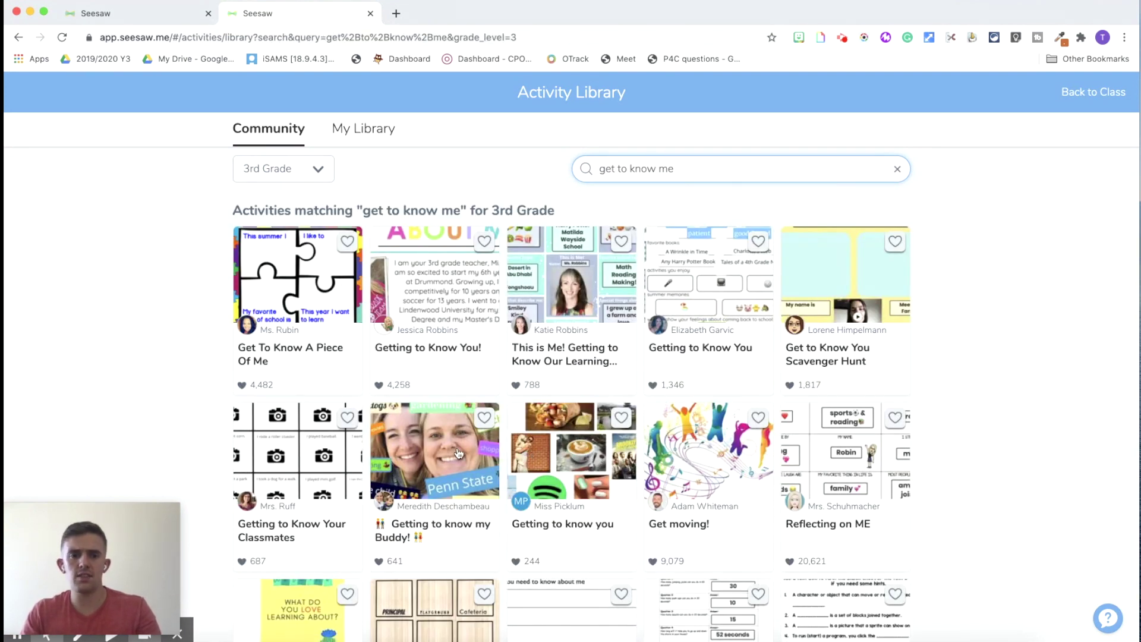
pyautogui.click(347, 241)
pyautogui.click(363, 147)
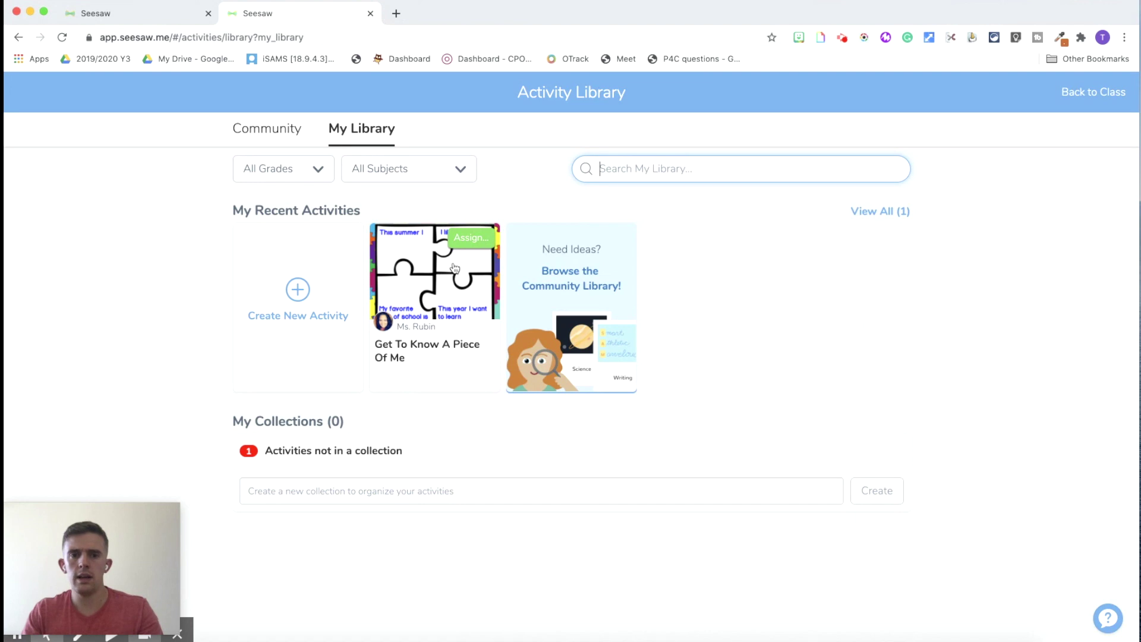
# Assign Get To Know A Piece Of Me to all students in Example YouTube Class with the English folder, and view it in the class.
pyautogui.click(470, 238)
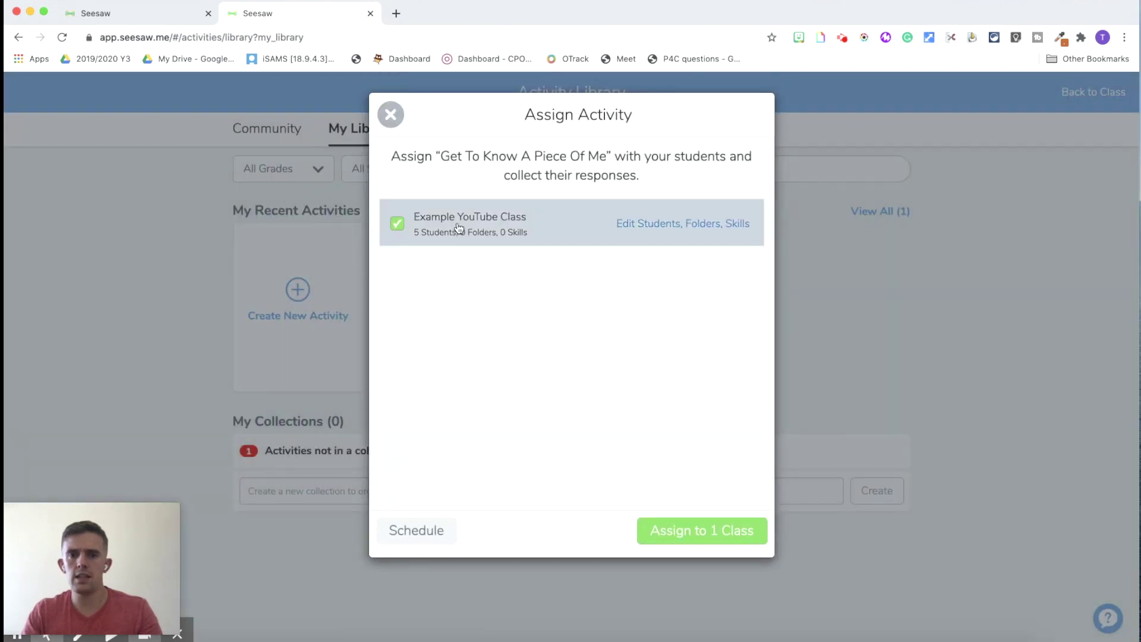
pyautogui.click(685, 231)
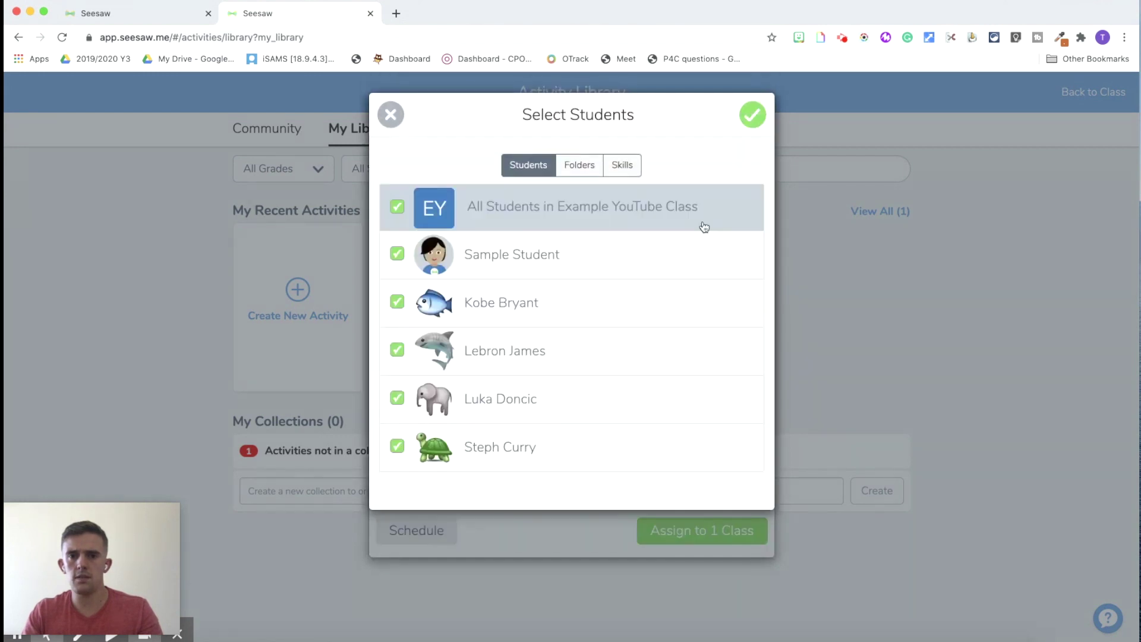
pyautogui.click(586, 173)
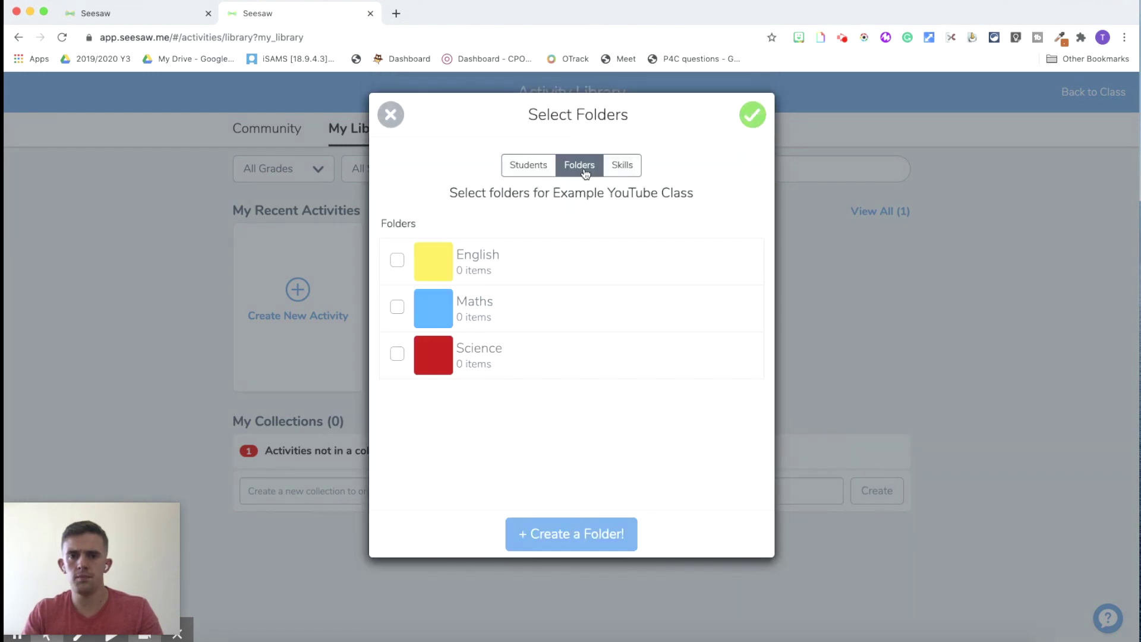
pyautogui.click(397, 261)
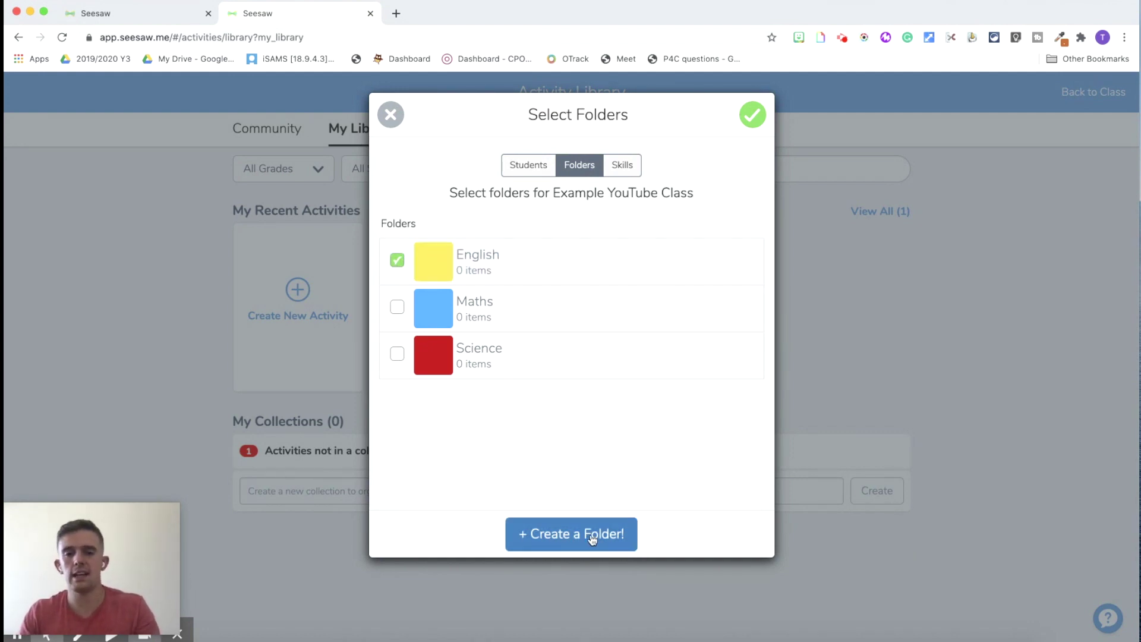
pyautogui.click(752, 114)
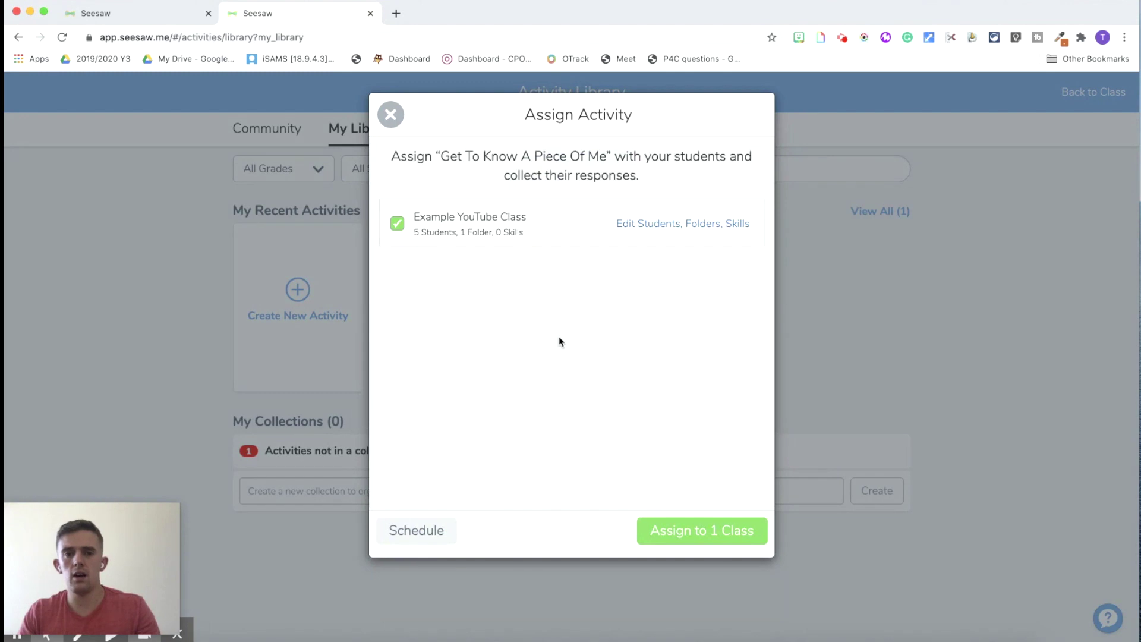
pyautogui.click(674, 536)
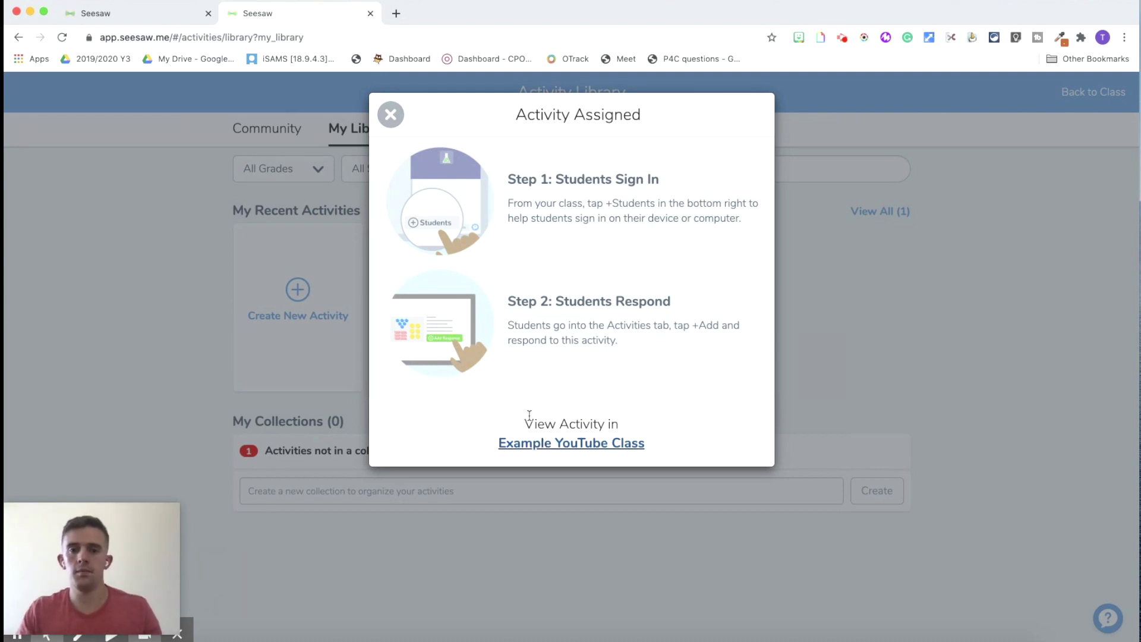
pyautogui.click(543, 442)
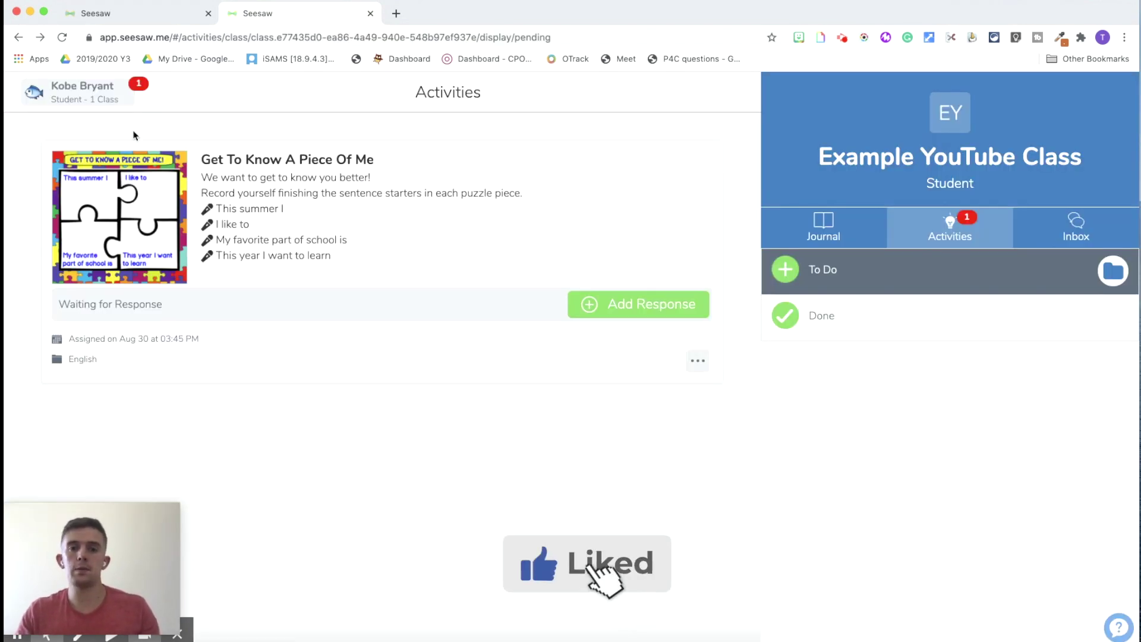
# Start a student response to the activity and place the text label "relaxed at home" under "This summer I".
pyautogui.click(590, 313)
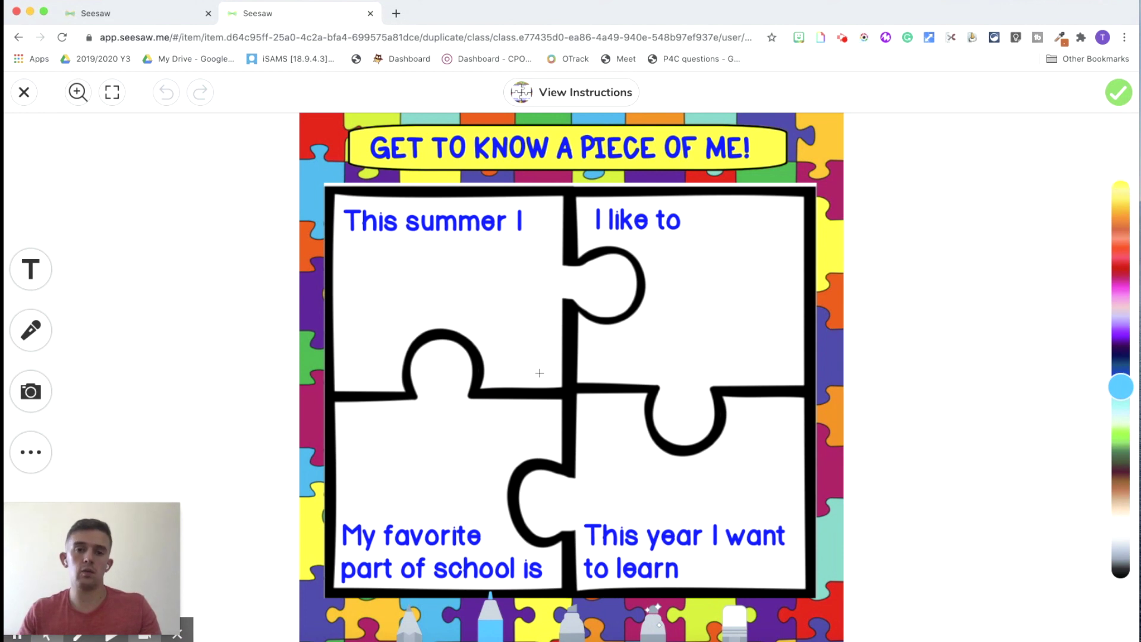
pyautogui.click(28, 287)
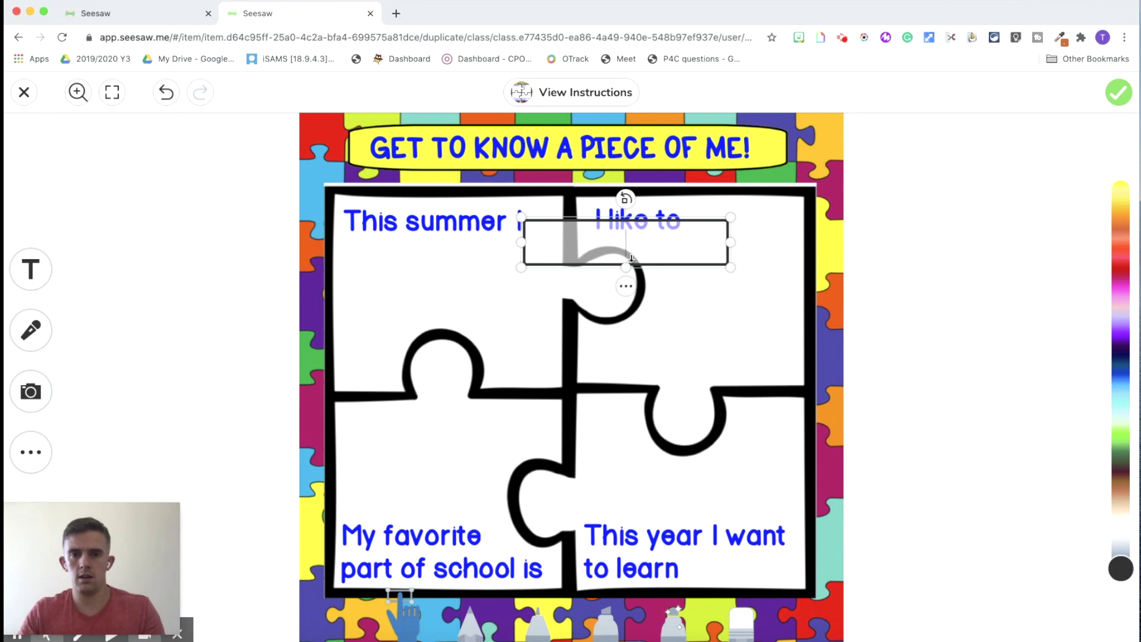
pyautogui.write('relaxed at home')
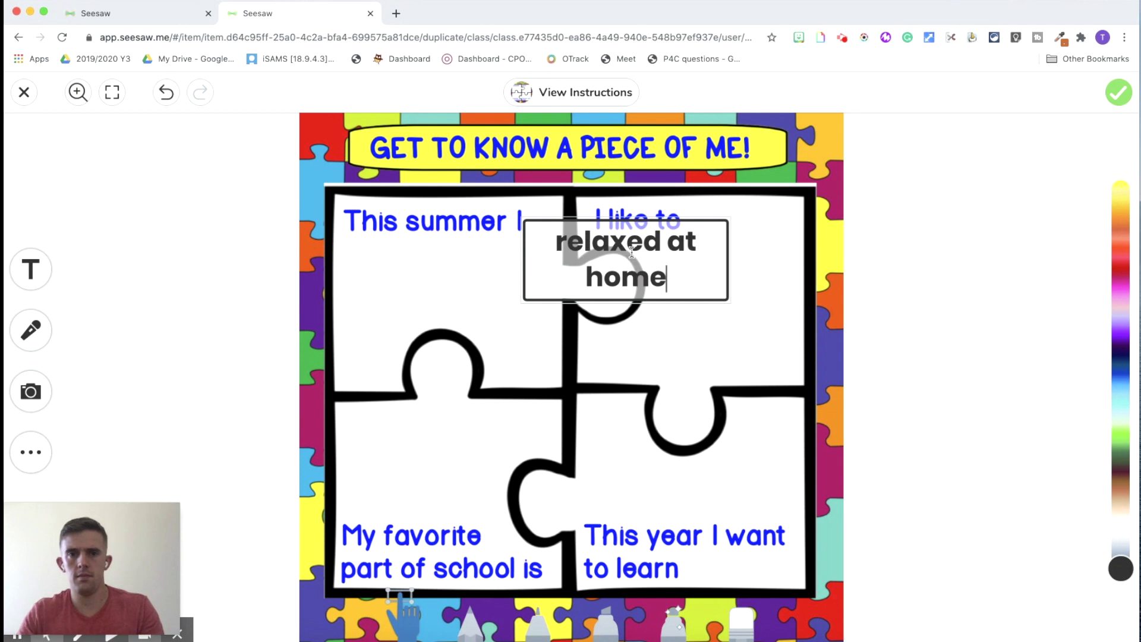
pyautogui.doubleClick(557, 313)
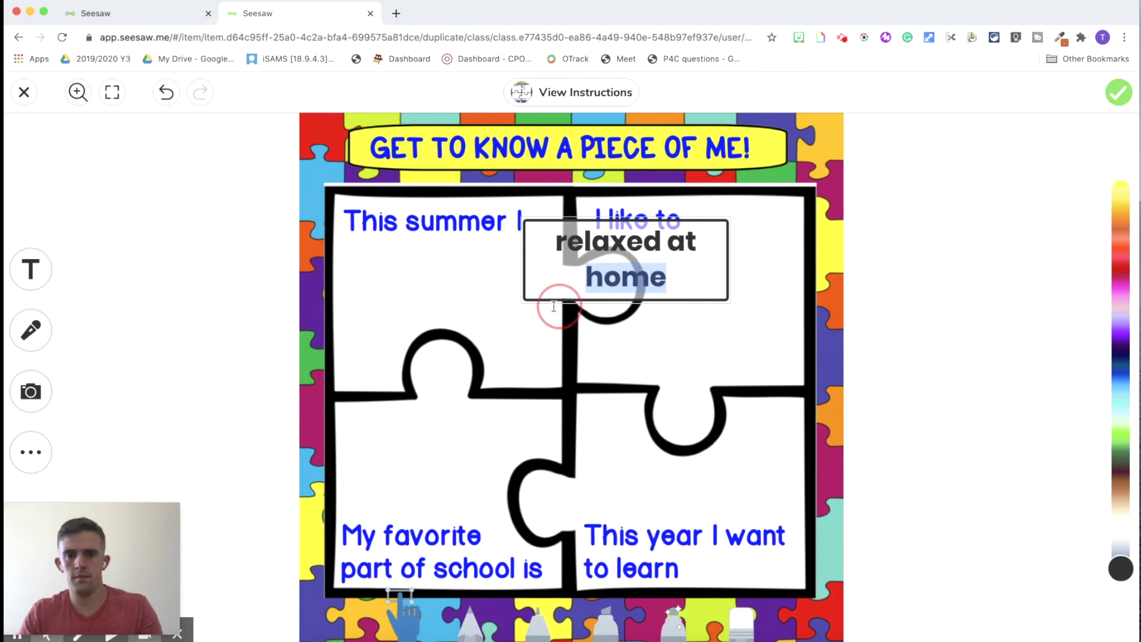
pyautogui.click(653, 317)
pyautogui.moveTo(668, 265); pyautogui.dragTo(494, 294)
pyautogui.click(711, 326)
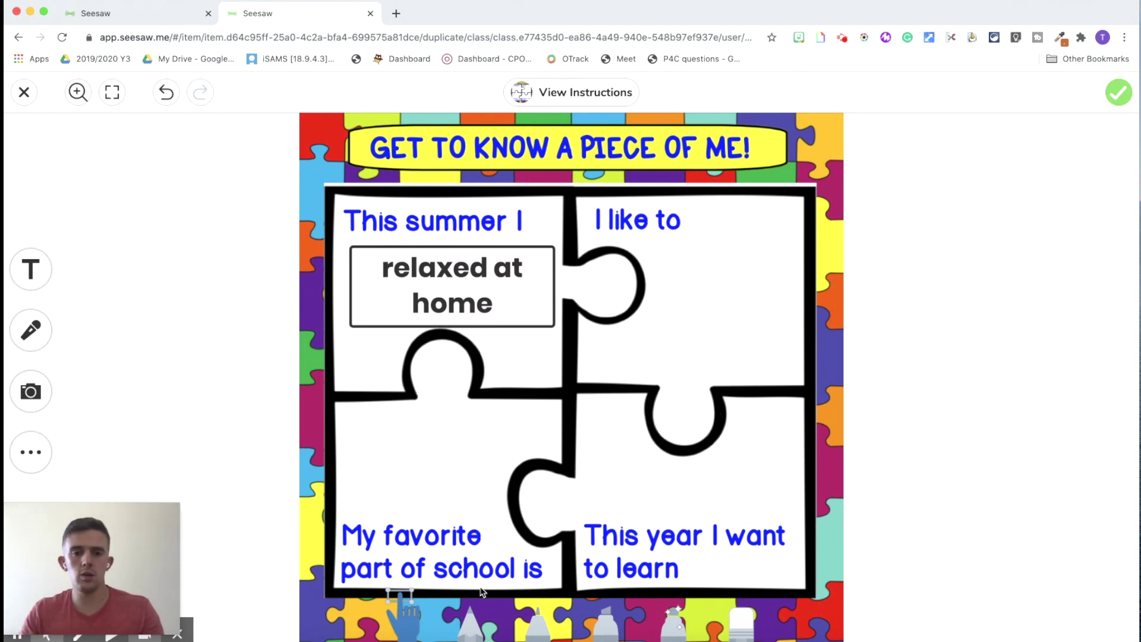
# Draw a basketball with curved seam lines in the "I like to" puzzle piece using the pencil.
pyautogui.click(474, 633)
pyautogui.moveTo(700, 262)
pyautogui.mouseDown()
pyautogui.moveTo(660, 324)
pyautogui.moveTo(736, 300)
pyautogui.moveTo(700, 261)
pyautogui.moveTo(688, 331)
pyautogui.mouseUp()
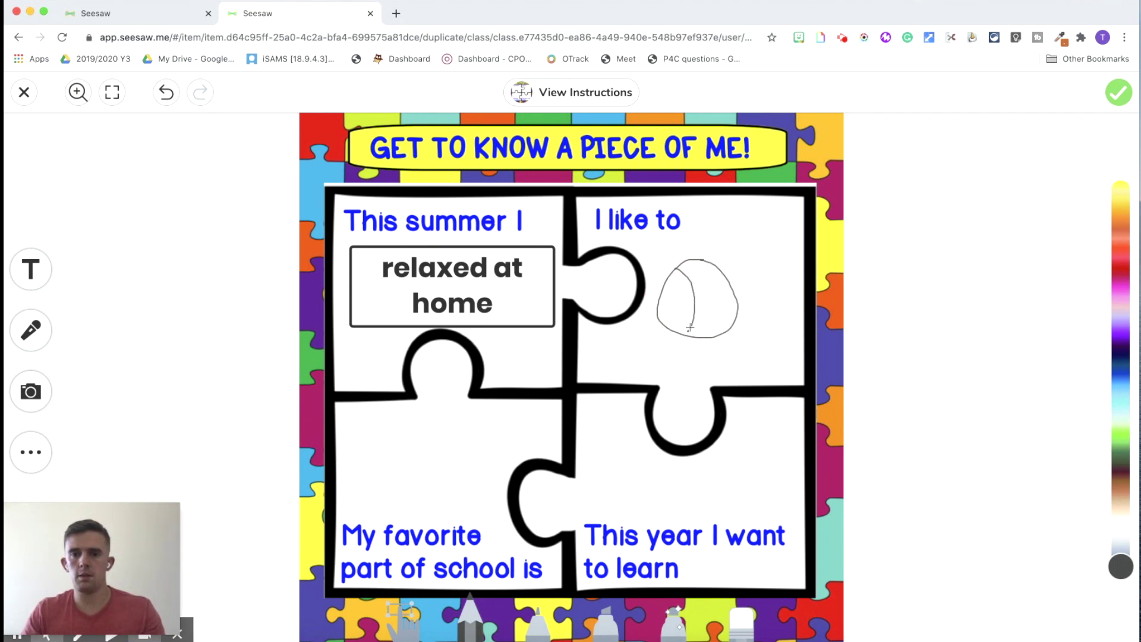
pyautogui.moveTo(725, 271)
pyautogui.mouseDown()
pyautogui.moveTo(712, 302)
pyautogui.moveTo(726, 327)
pyautogui.mouseUp()
pyautogui.moveTo(693, 262)
pyautogui.mouseDown()
pyautogui.moveTo(712, 295)
pyautogui.moveTo(703, 337)
pyautogui.mouseUp()
pyautogui.moveTo(658, 304)
pyautogui.mouseDown()
pyautogui.moveTo(683, 297)
pyautogui.moveTo(735, 310)
pyautogui.mouseUp()
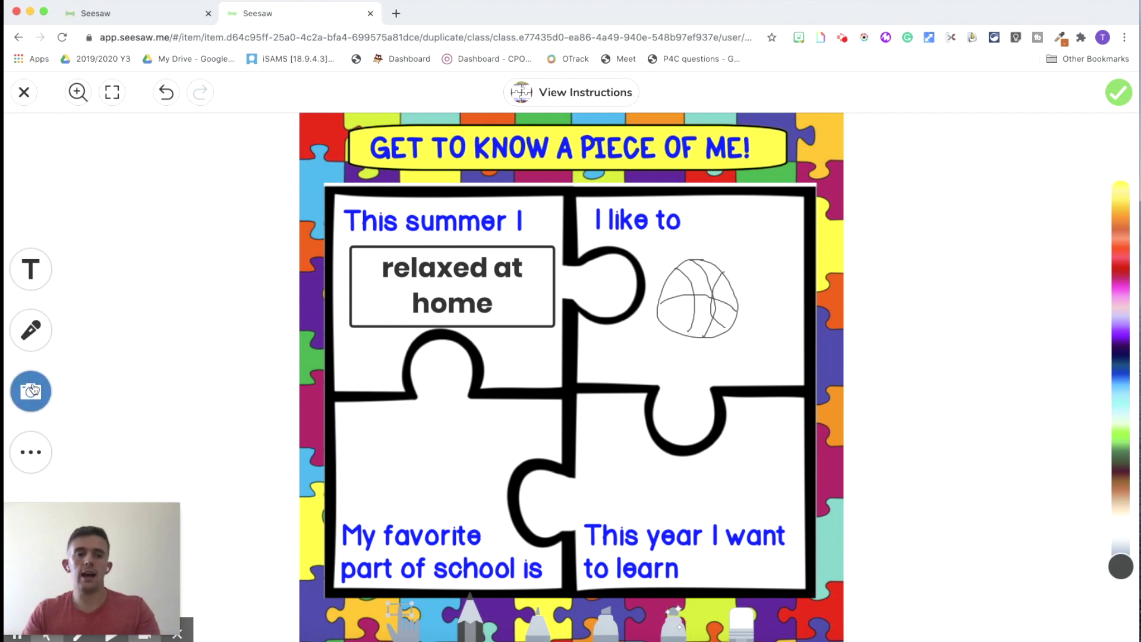
# Show the additional response tools for shapes, background and link.
pyautogui.click(30, 452)
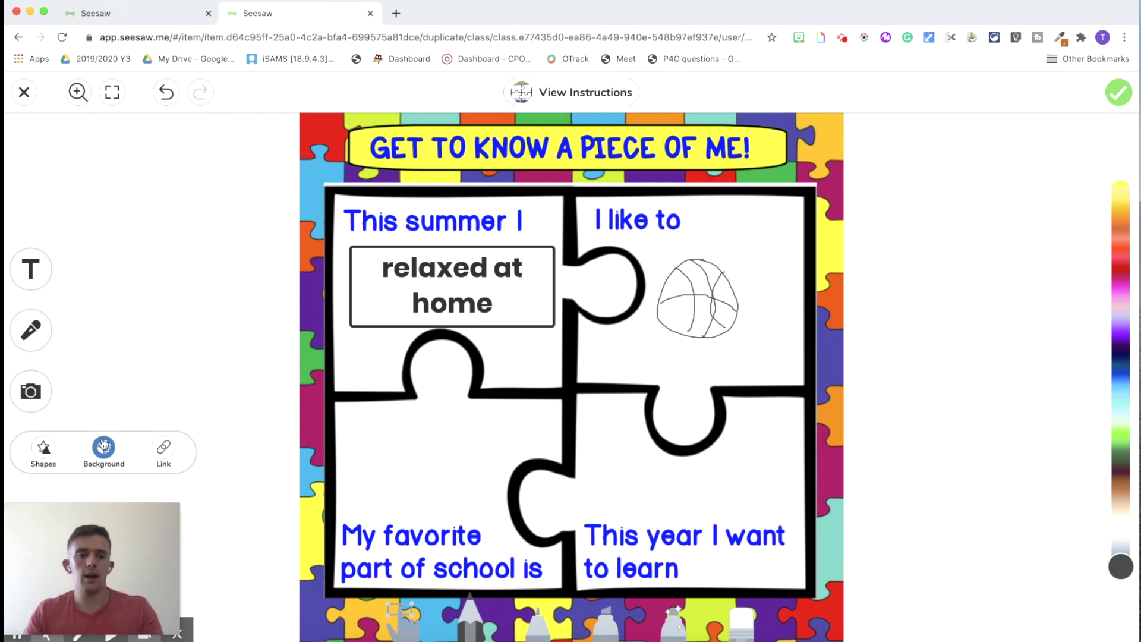